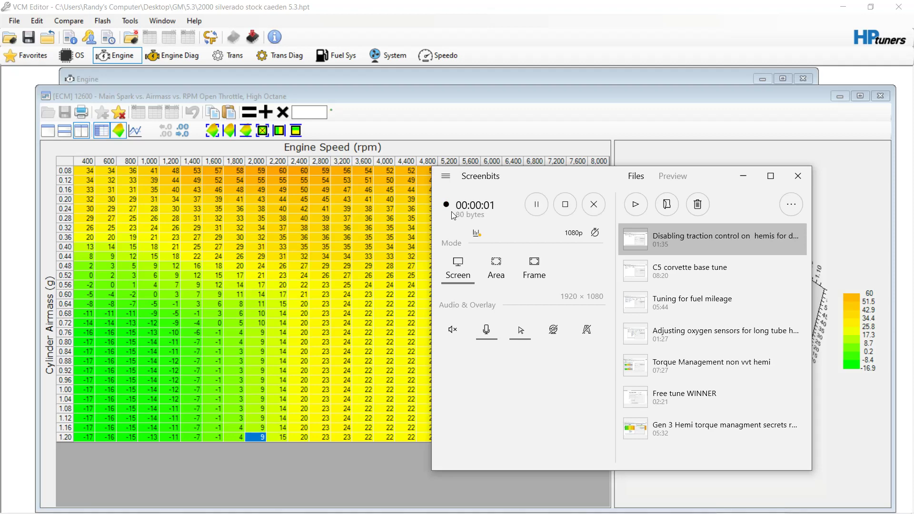
Bring the Main Spark vs. Airmass vs. RPM table window to the front, uncovering its 3D graph.
{"action": "left_click", "coordinate": [417, 115]}
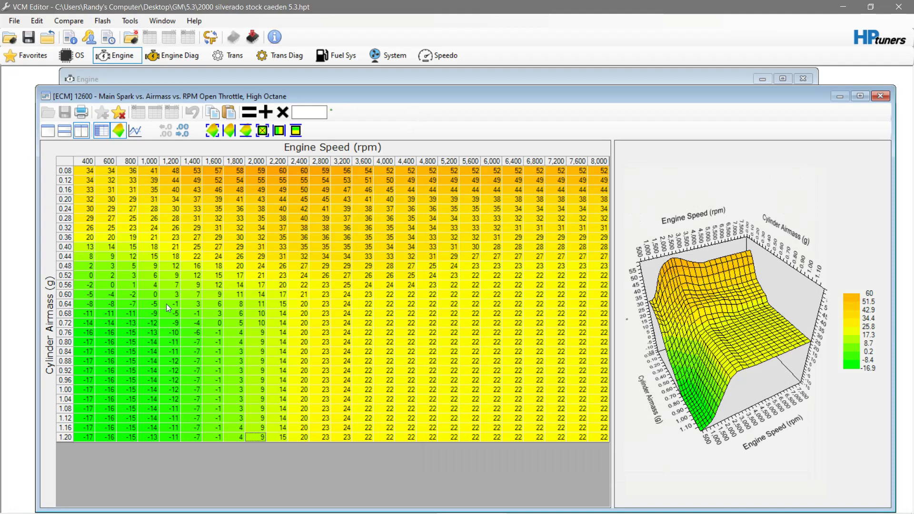
{"action": "left_click_drag", "start_coordinate": [223, 324], "coordinate": [200, 341]}
{"action": "left_click", "coordinate": [217, 321]}
{"action": "key", "text": "ctrl+shift+Left"}
{"action": "key", "text": "ctrl+shift+Down"}
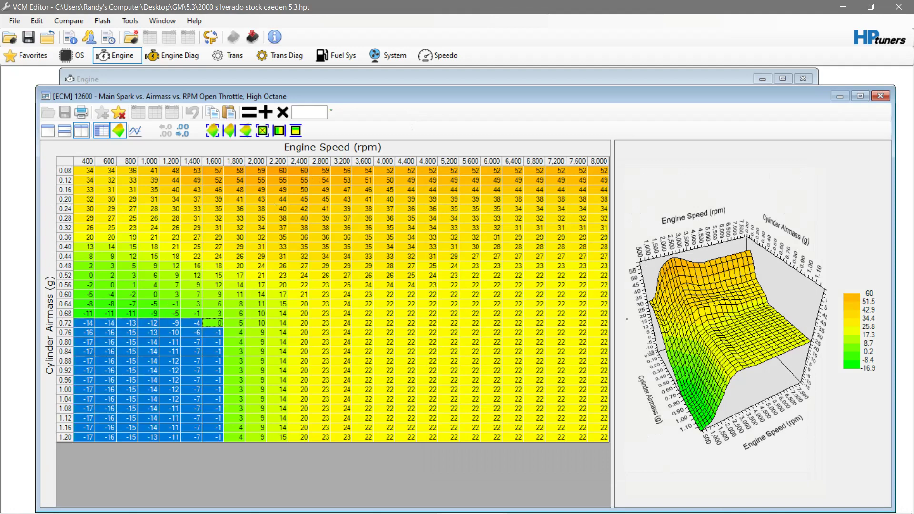
{"action": "type", "text": "0"}
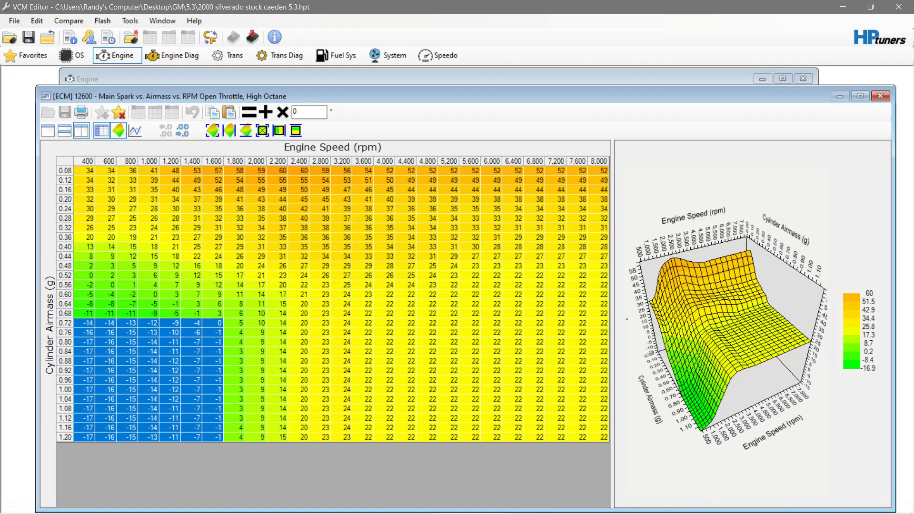
{"action": "left_click", "coordinate": [249, 112]}
{"action": "left_click", "coordinate": [198, 313]}
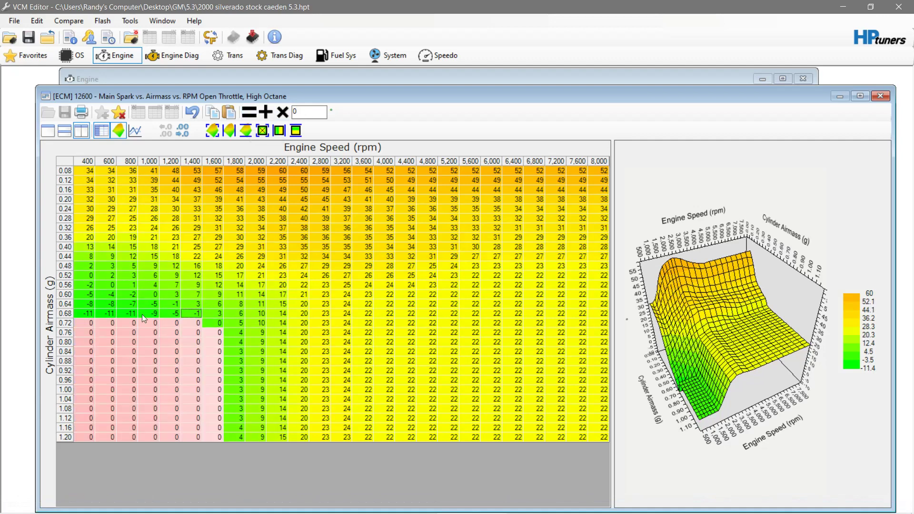
{"action": "left_click_drag", "start_coordinate": [167, 312], "coordinate": [82, 318]}
{"action": "left_click", "coordinate": [248, 112]}
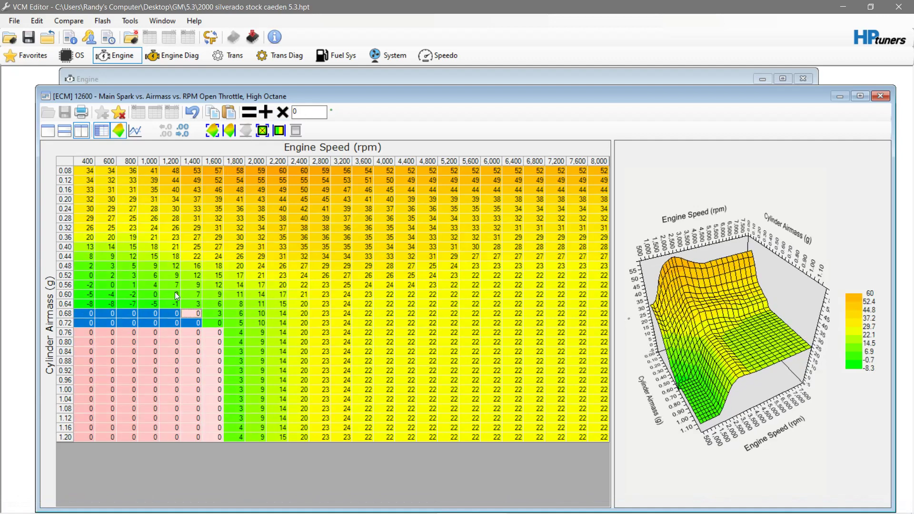
{"action": "left_click", "coordinate": [197, 109]}
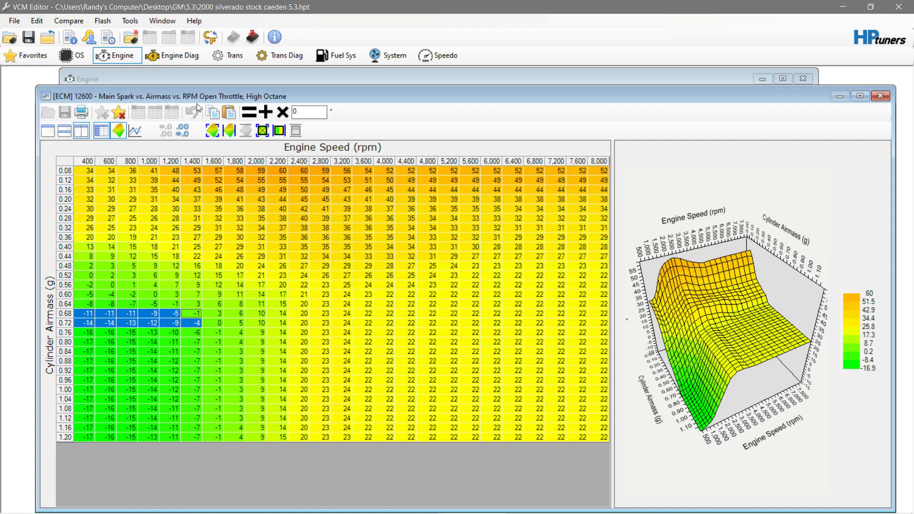
Add 3 to every spark cell without overriding limits, then select the 400–1,200 rpm, 0.68–1.20 g block.
{"action": "left_click", "coordinate": [70, 163]}
{"action": "type", "text": "3"}
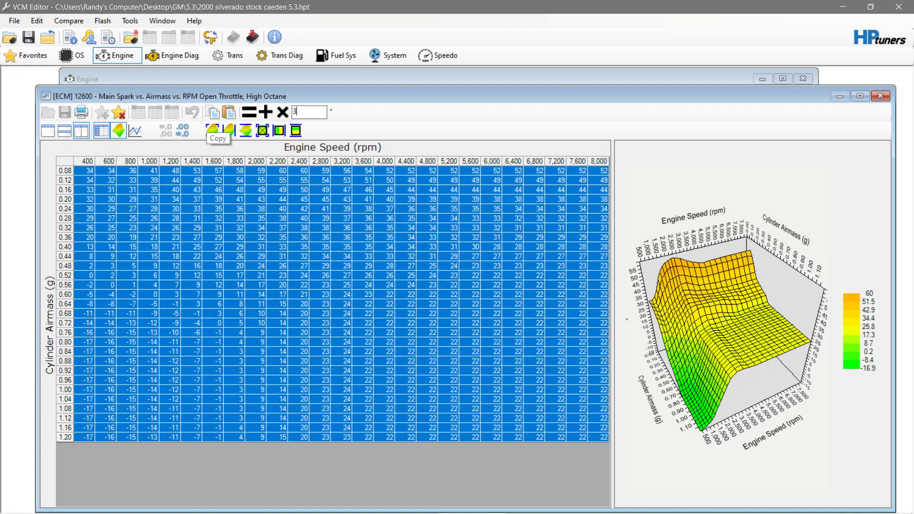
{"action": "left_click", "coordinate": [265, 112]}
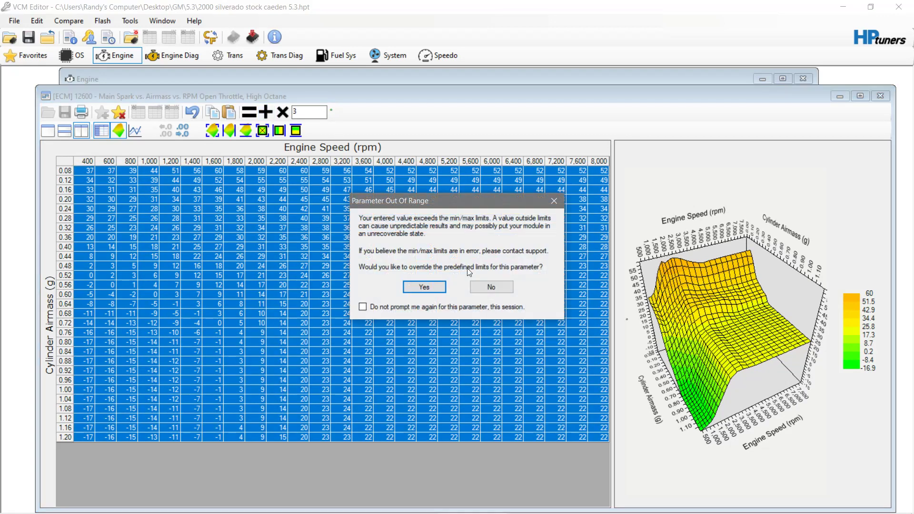
{"action": "left_click", "coordinate": [362, 306]}
{"action": "left_click", "coordinate": [489, 286]}
{"action": "left_click", "coordinate": [262, 334]}
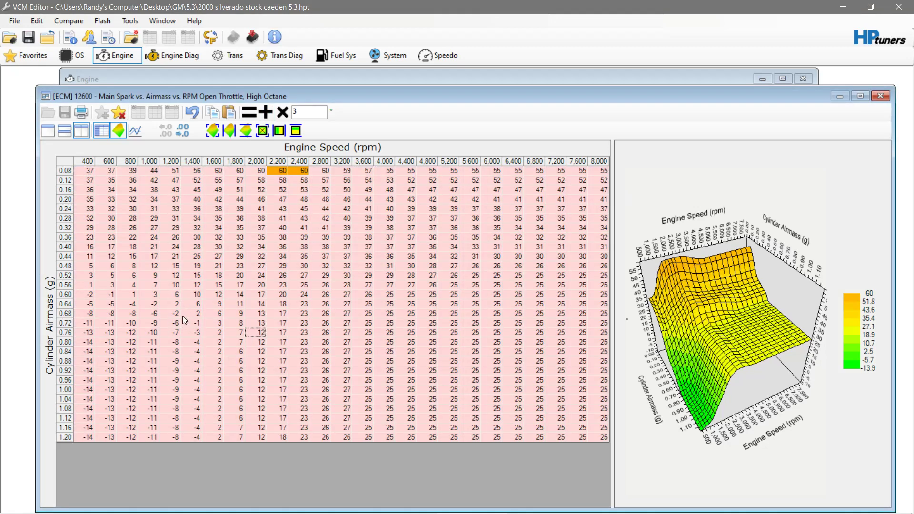
{"action": "left_click_drag", "start_coordinate": [175, 313], "coordinate": [87, 437]}
Zero the 400–1,200 rpm high-airmass block, the 1,400 rpm column and the low-rpm 0.64/0.60 cells.
{"action": "type", "text": "0"}
{"action": "left_click", "coordinate": [255, 112]}
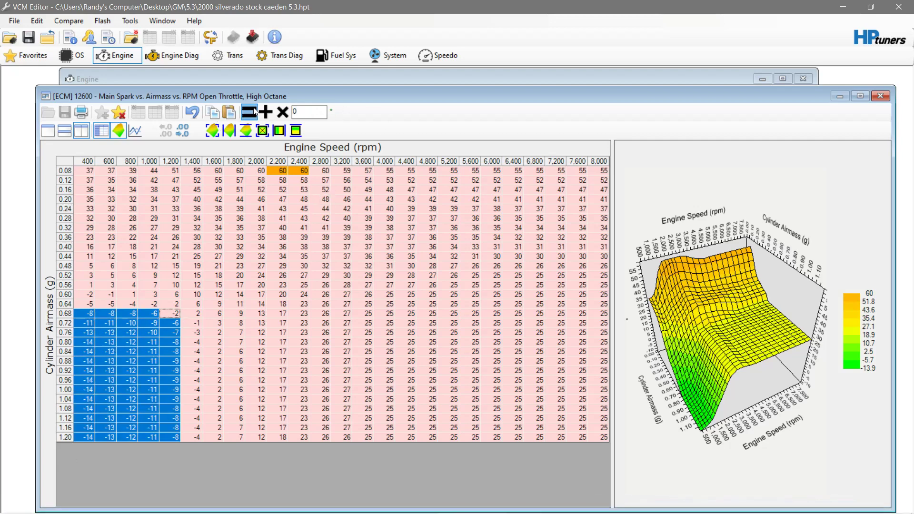
{"action": "left_click_drag", "start_coordinate": [199, 324], "coordinate": [198, 476]}
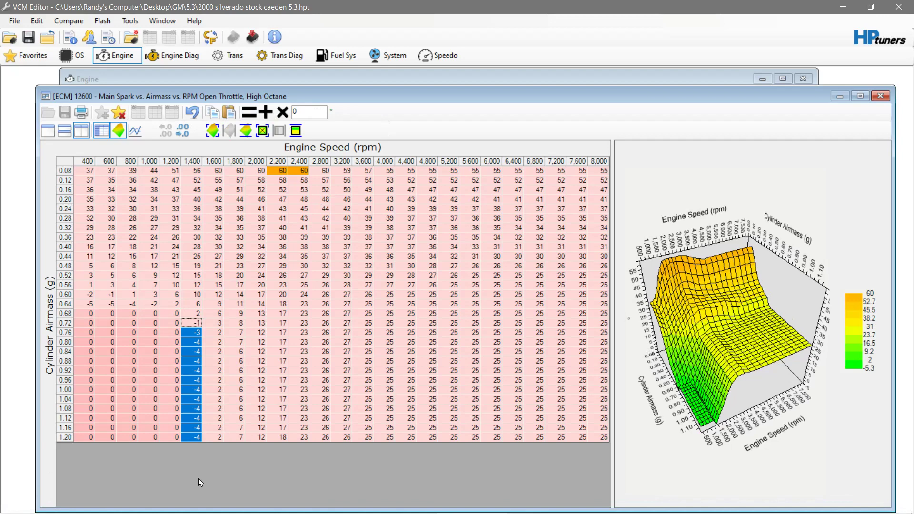
{"action": "left_click", "coordinate": [249, 112]}
{"action": "left_click_drag", "start_coordinate": [154, 305], "coordinate": [94, 293]}
{"action": "left_click", "coordinate": [249, 112]}
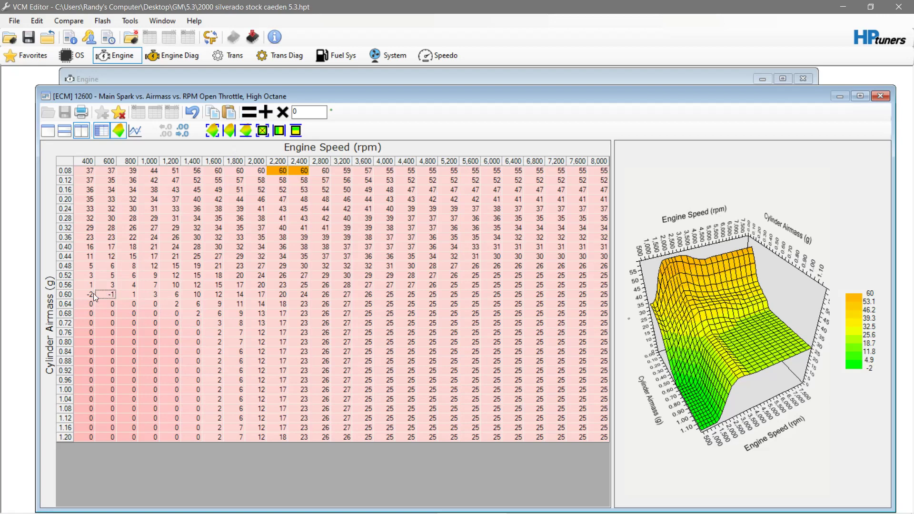
{"action": "left_click", "coordinate": [249, 112]}
Smooth the entire spark table three times.
{"action": "left_click", "coordinate": [66, 162]}
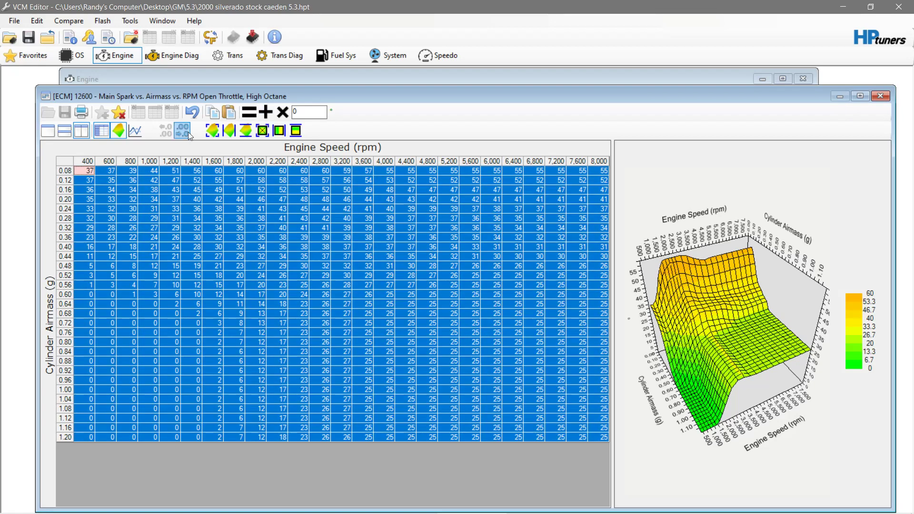
{"action": "left_click", "coordinate": [212, 130]}
{"action": "left_click", "coordinate": [208, 131]}
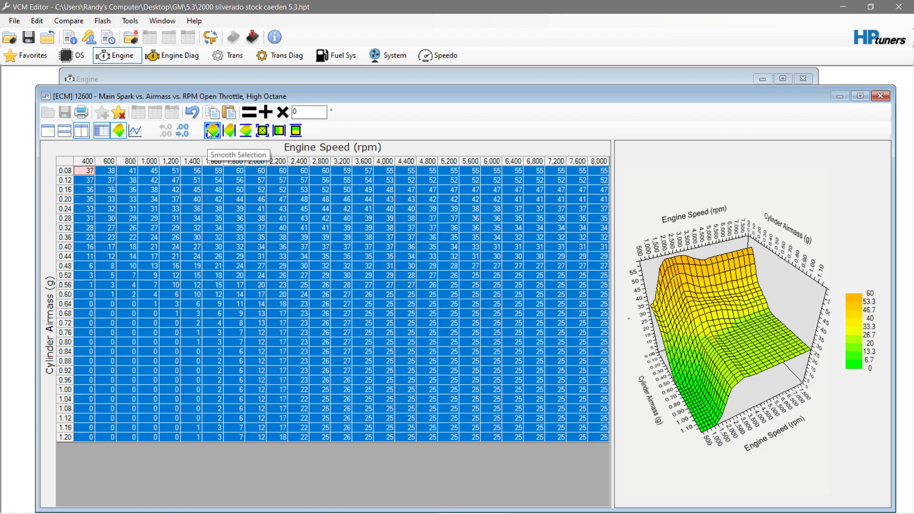
{"action": "left_click", "coordinate": [209, 131]}
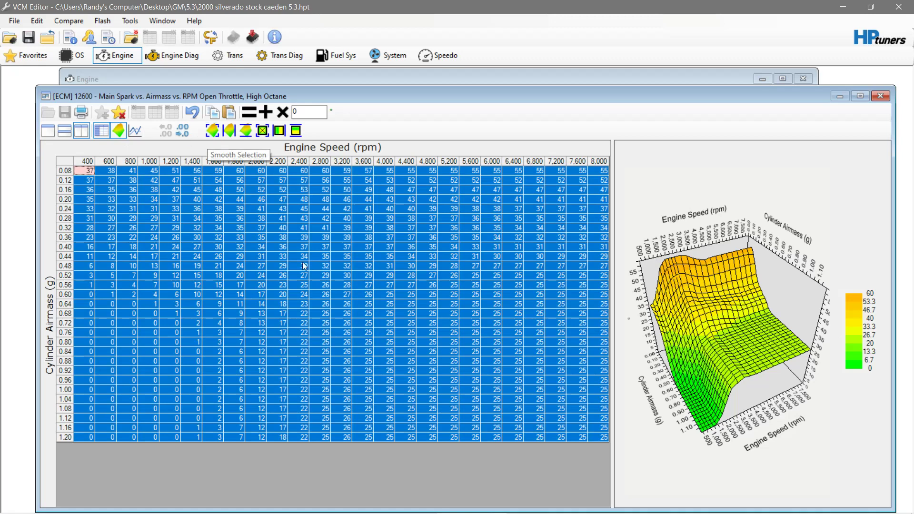
{"action": "left_click", "coordinate": [358, 285]}
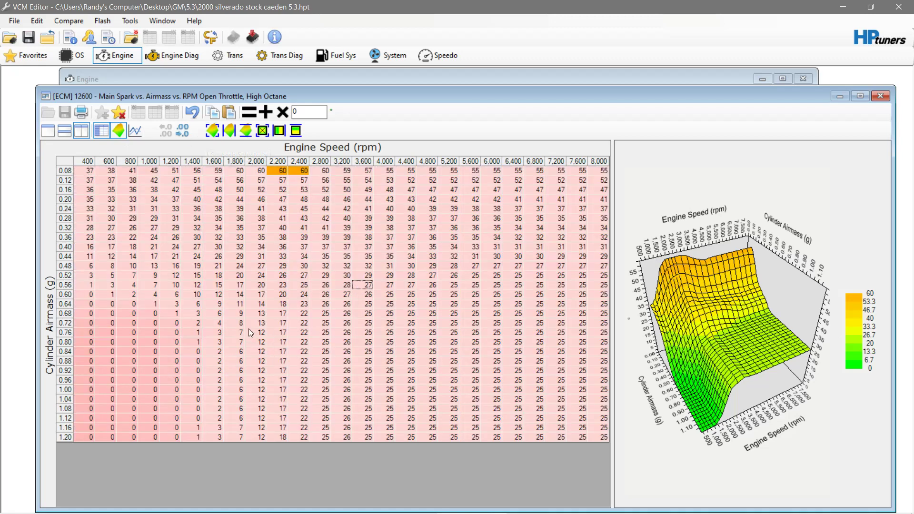
Copy the 1,800 rpm column values from 0.64 to 1.20 g.
{"action": "left_click_drag", "start_coordinate": [242, 312], "coordinate": [241, 505]}
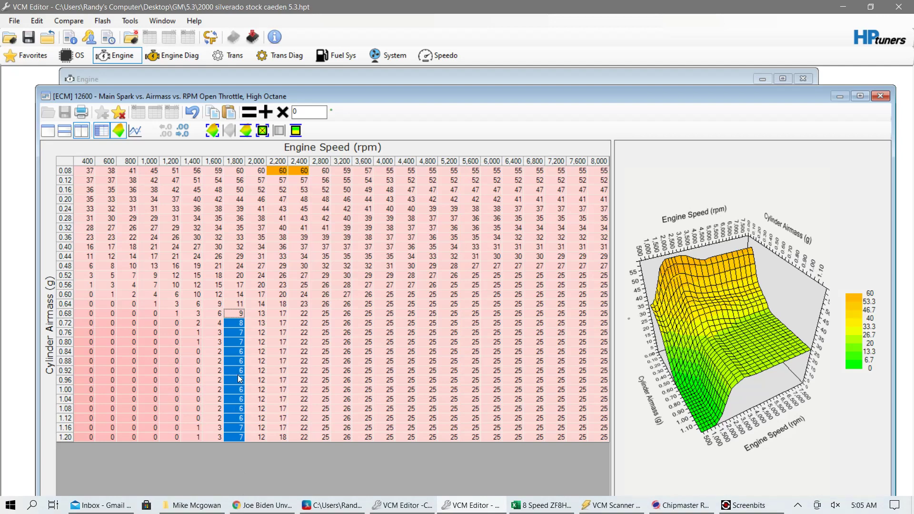
{"action": "right_click", "coordinate": [241, 318]}
{"action": "left_click", "coordinate": [266, 330]}
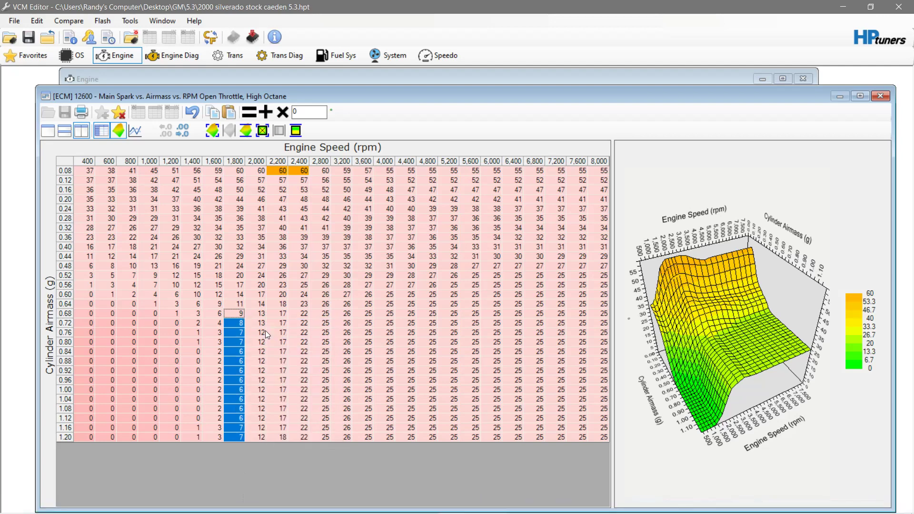
{"action": "left_click_drag", "start_coordinate": [239, 305], "coordinate": [231, 458]}
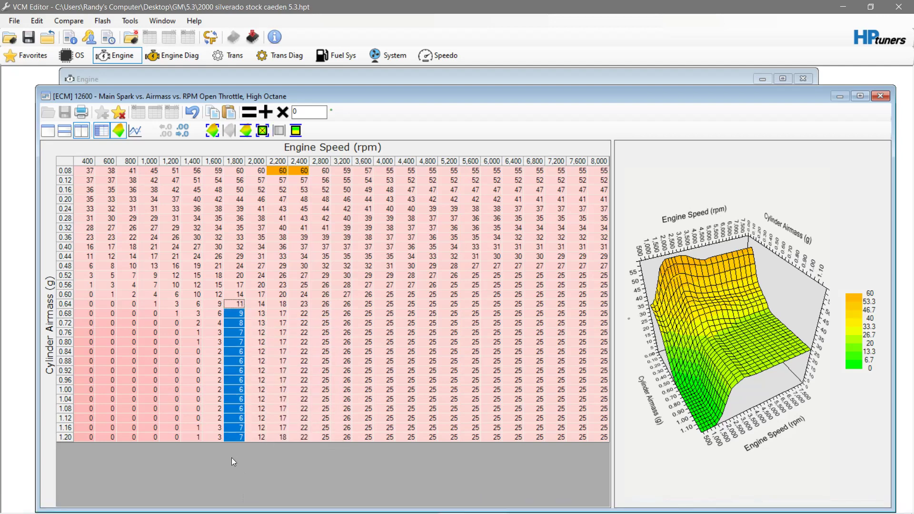
{"action": "right_click", "coordinate": [237, 304]}
{"action": "left_click", "coordinate": [259, 312]}
Paste the copied values down the 2,000, 2,200 and 2,400 rpm columns from 0.72, 0.80 and 0.88 g.
{"action": "left_click", "coordinate": [262, 319]}
{"action": "right_click", "coordinate": [262, 320]}
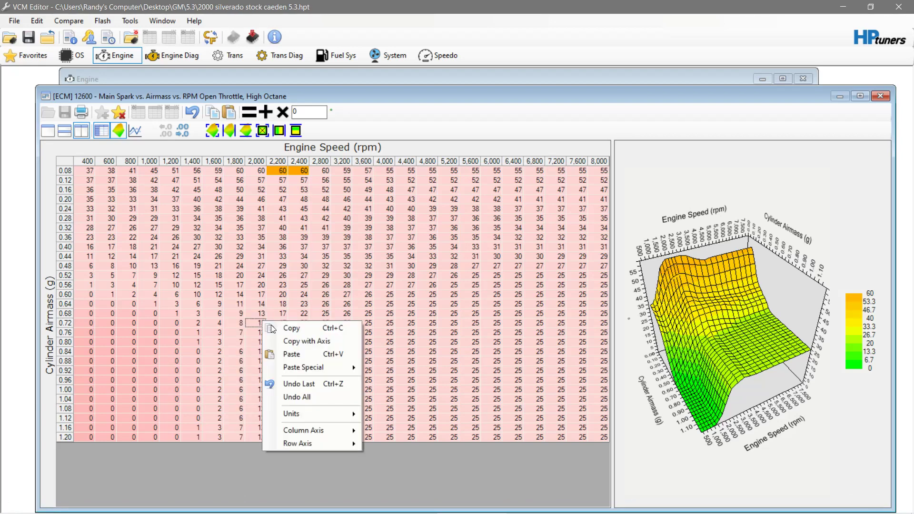
{"action": "left_click", "coordinate": [293, 353]}
{"action": "left_click", "coordinate": [281, 343]}
{"action": "right_click", "coordinate": [281, 342]}
{"action": "left_click", "coordinate": [313, 379]}
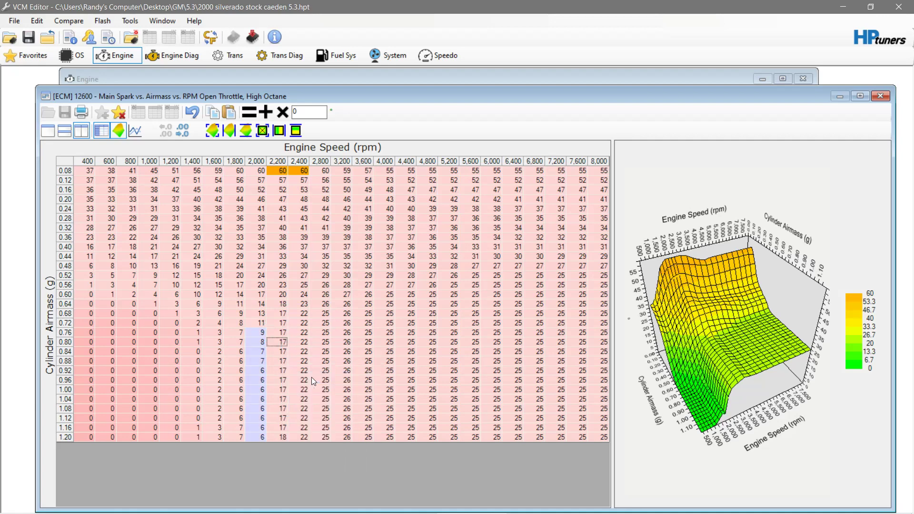
{"action": "left_click", "coordinate": [302, 363]}
{"action": "right_click", "coordinate": [301, 362]}
{"action": "left_click", "coordinate": [332, 397]}
Paste them into the 2,800, 3,200 and 3,600 rpm columns starting at 0.96, 1.04 and 1.12 g.
{"action": "left_click", "coordinate": [324, 380]}
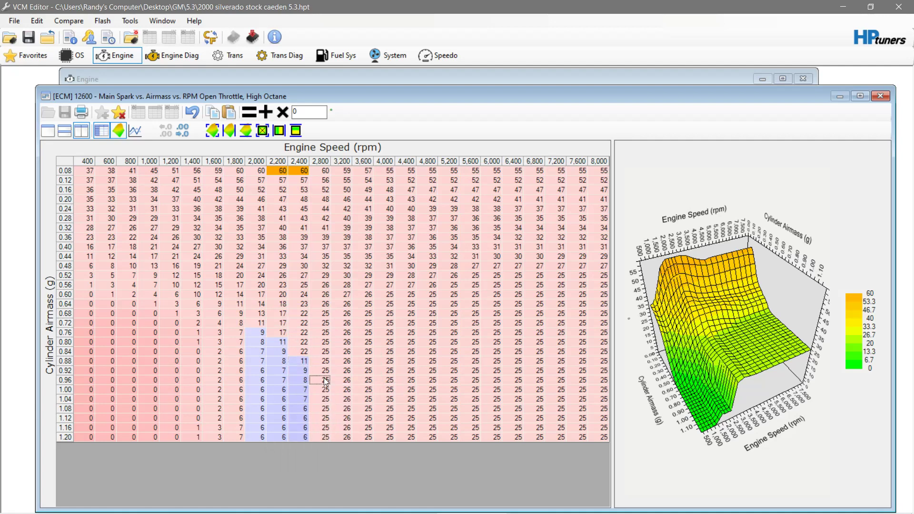
{"action": "right_click", "coordinate": [323, 378]}
{"action": "left_click", "coordinate": [352, 409]}
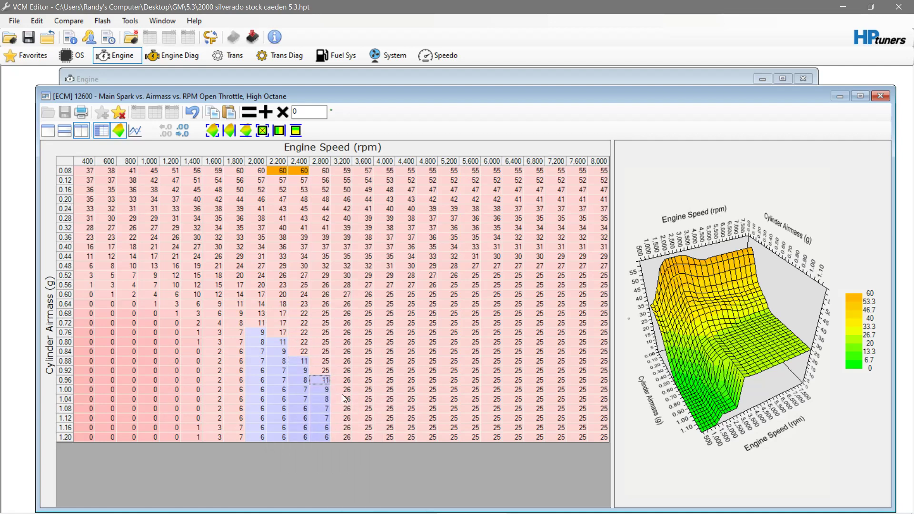
{"action": "left_click", "coordinate": [342, 396]}
{"action": "right_click", "coordinate": [341, 396]}
{"action": "left_click", "coordinate": [370, 416]}
{"action": "left_click", "coordinate": [367, 415]}
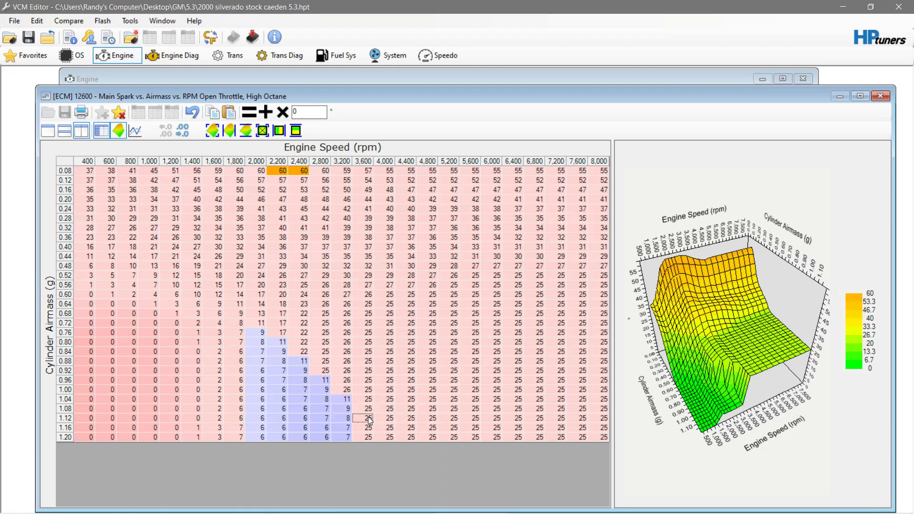
{"action": "right_click", "coordinate": [368, 416]}
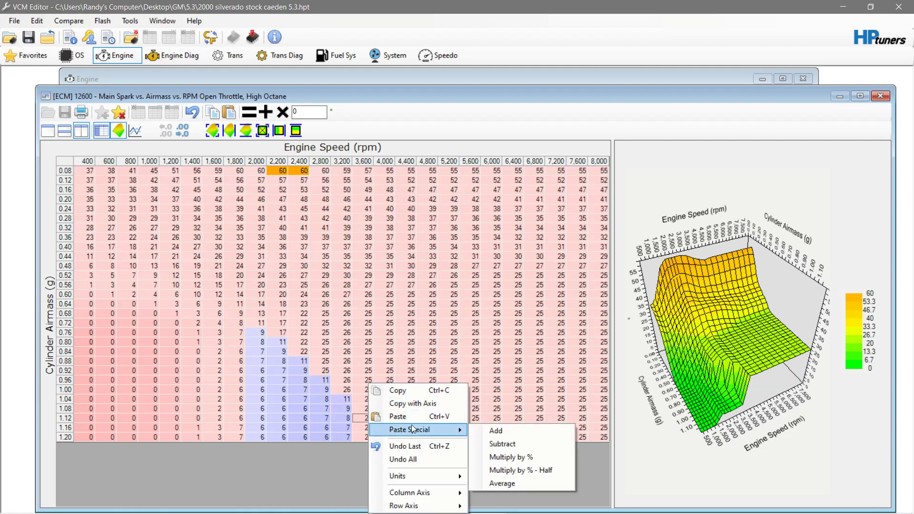
{"action": "left_click", "coordinate": [398, 417]}
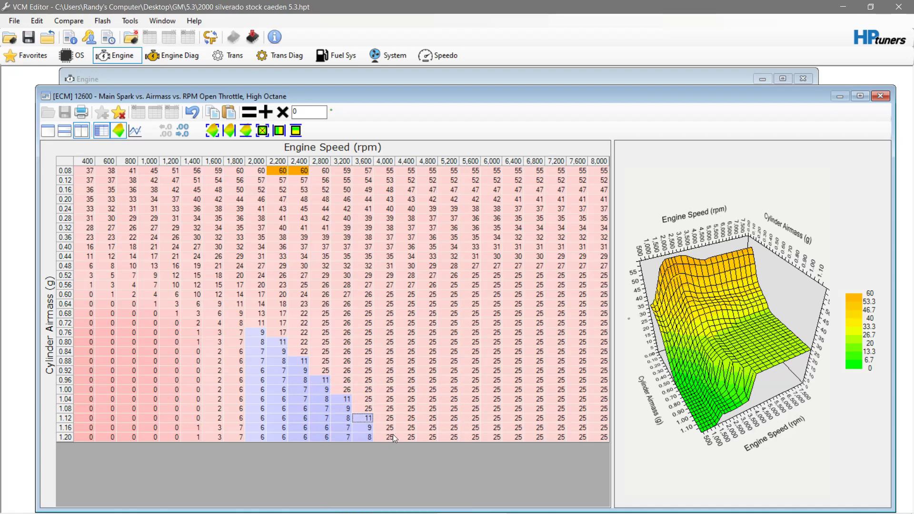
Paste the value 11 into the 4,000 rpm / 1.20 g cell.
{"action": "left_click", "coordinate": [390, 434]}
{"action": "right_click", "coordinate": [390, 435]}
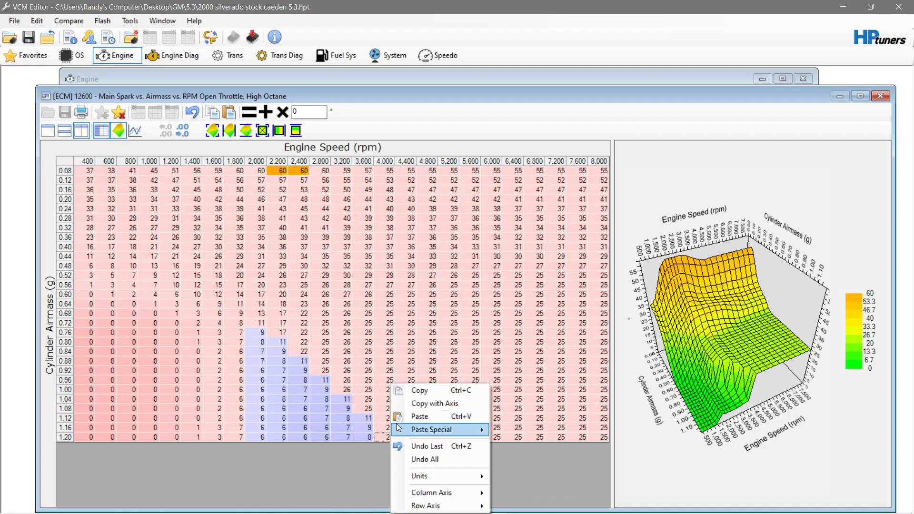
{"action": "left_click", "coordinate": [421, 416]}
{"action": "left_click", "coordinate": [707, 371]}
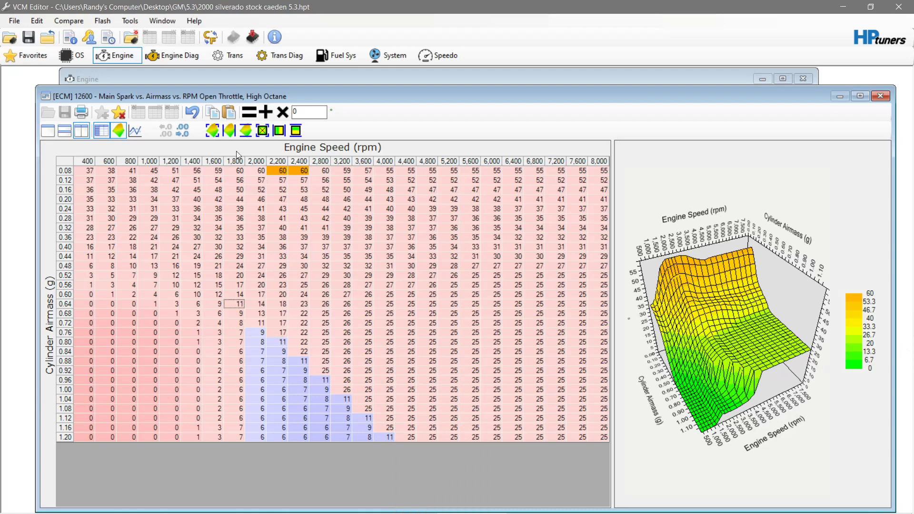
Smooth the whole spark table twice.
{"action": "key", "text": "ctrl+a"}
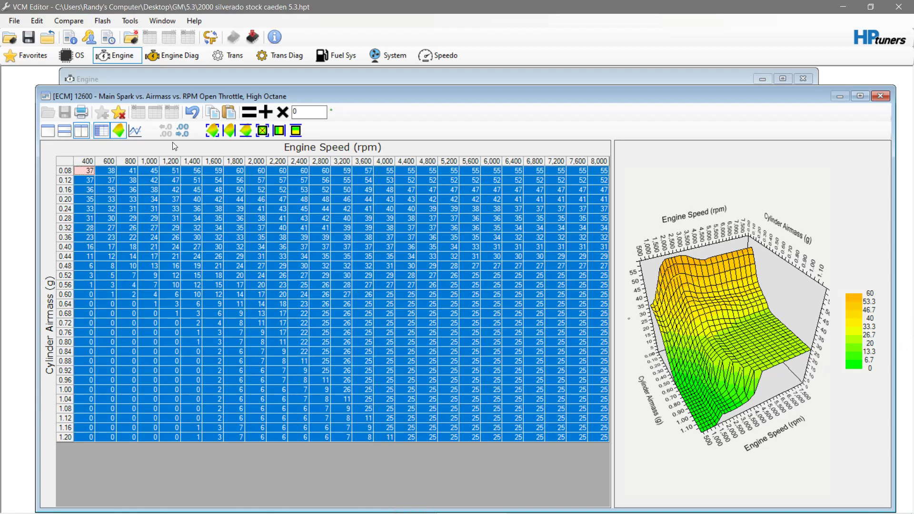
{"action": "left_click", "coordinate": [211, 131]}
{"action": "left_click", "coordinate": [211, 131]}
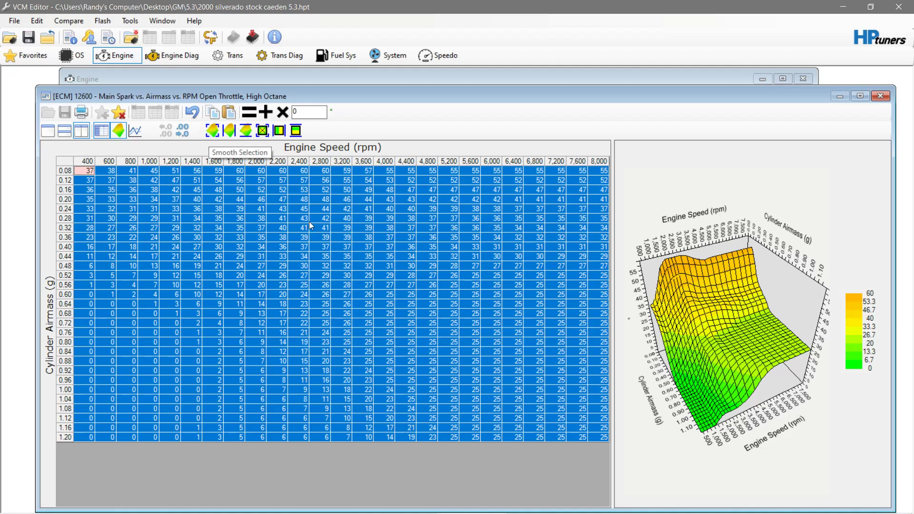
{"action": "left_click", "coordinate": [321, 266]}
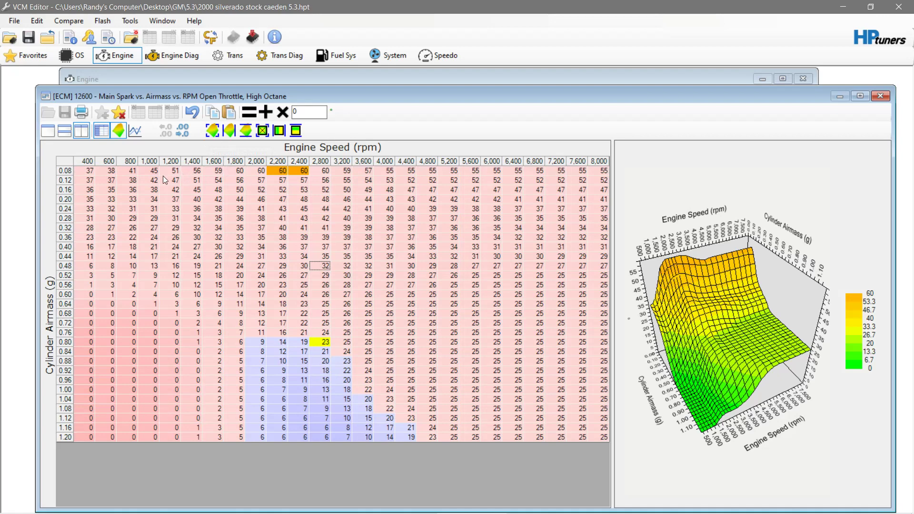
Interpolate row 0.08 across 1,000–5,200 rpm and row 0.12 across 1,000–4,400 rpm.
{"action": "left_click_drag", "start_coordinate": [153, 171], "coordinate": [445, 175]}
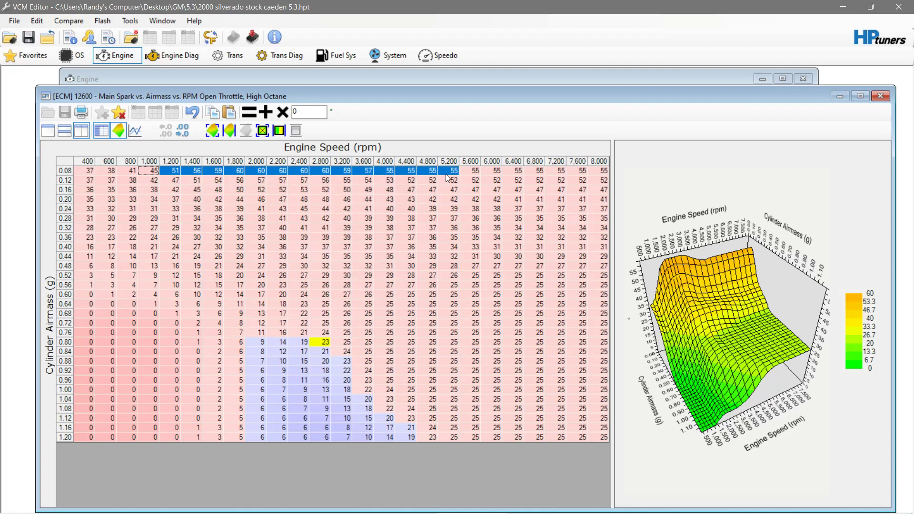
{"action": "left_click", "coordinate": [279, 130]}
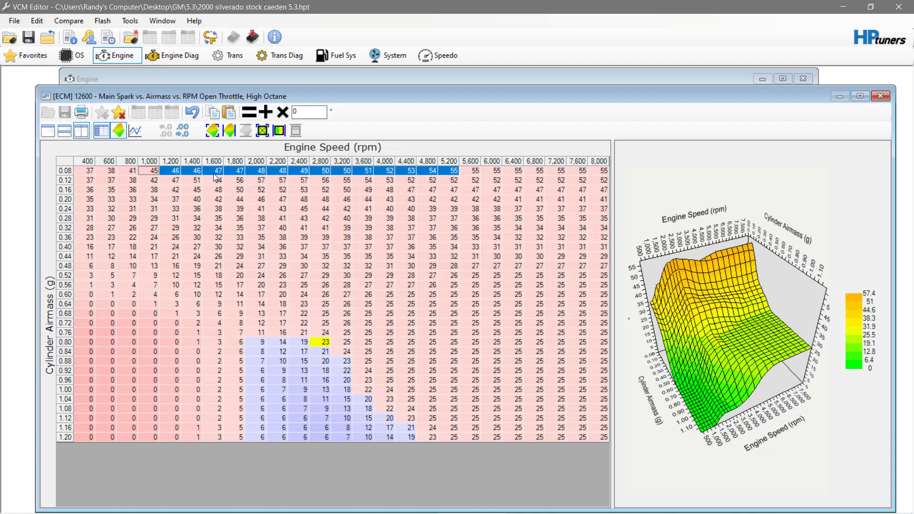
{"action": "left_click_drag", "start_coordinate": [154, 180], "coordinate": [401, 179]}
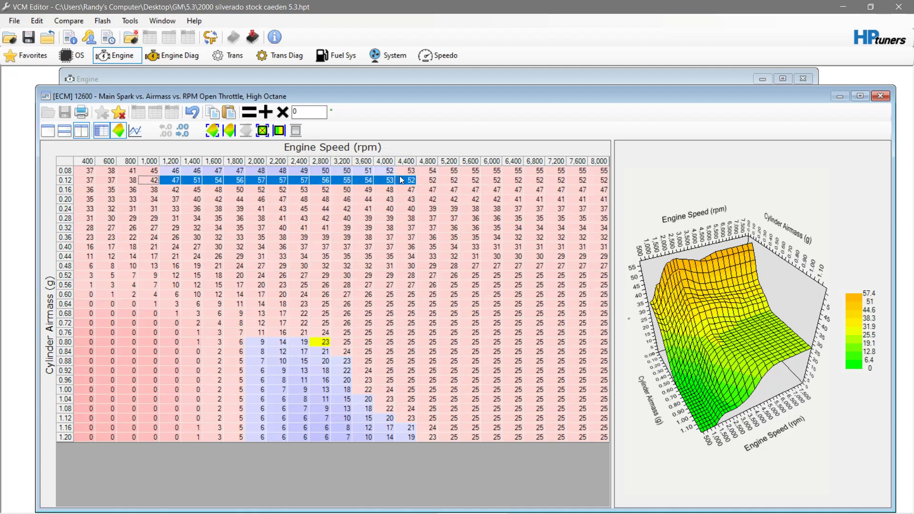
{"action": "left_click", "coordinate": [279, 130]}
Smooth the entire table one final time.
{"action": "left_click", "coordinate": [74, 161]}
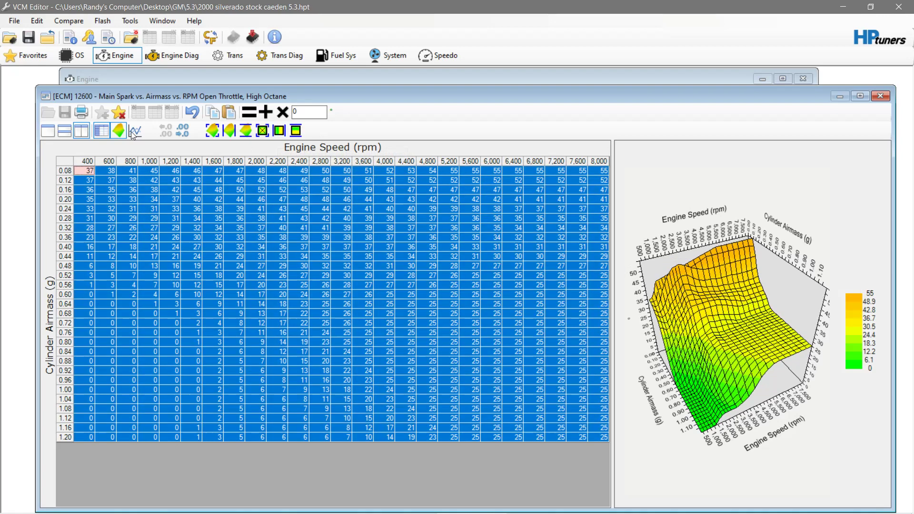
{"action": "left_click", "coordinate": [217, 130]}
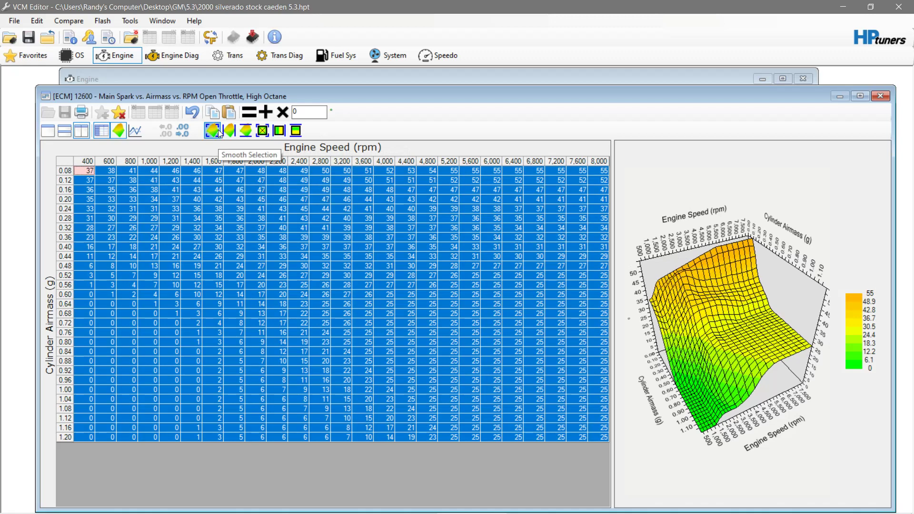
{"action": "left_click", "coordinate": [299, 238]}
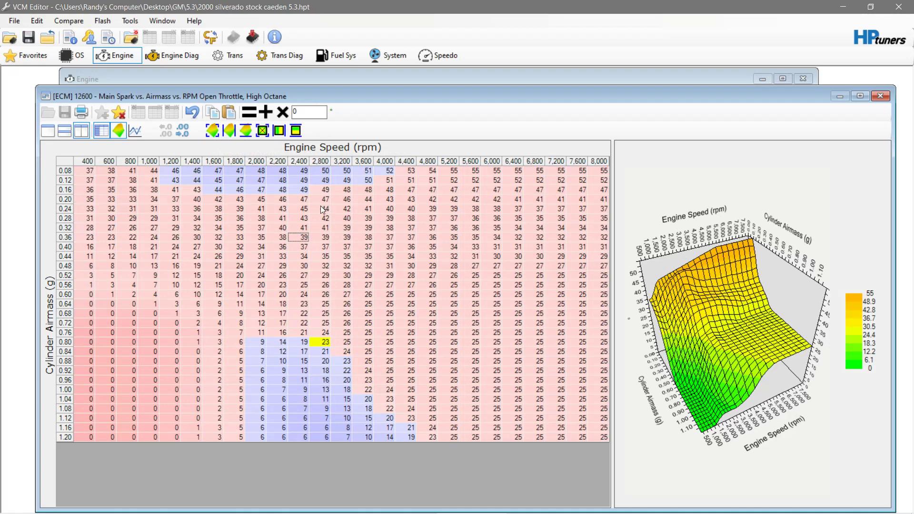
{"action": "left_click_drag", "start_coordinate": [66, 227], "coordinate": [66, 247]}
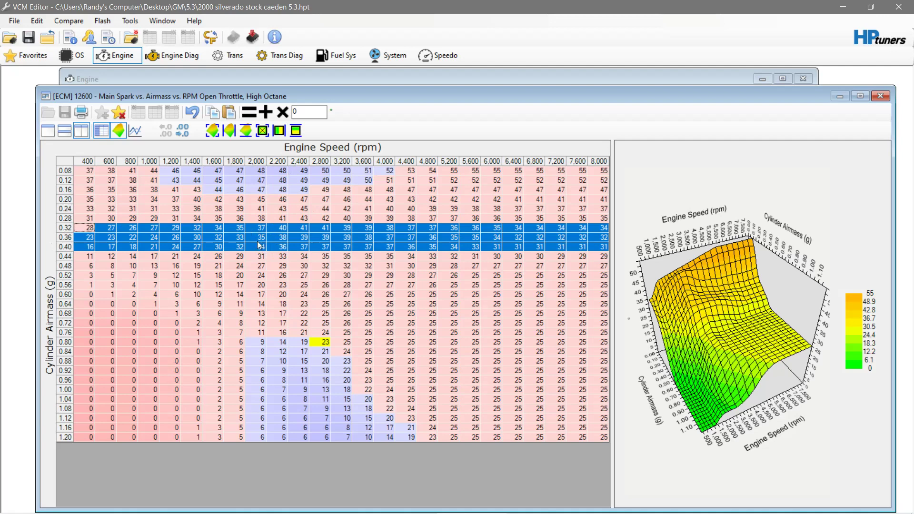
{"action": "left_click_drag", "start_coordinate": [256, 229], "coordinate": [298, 246]}
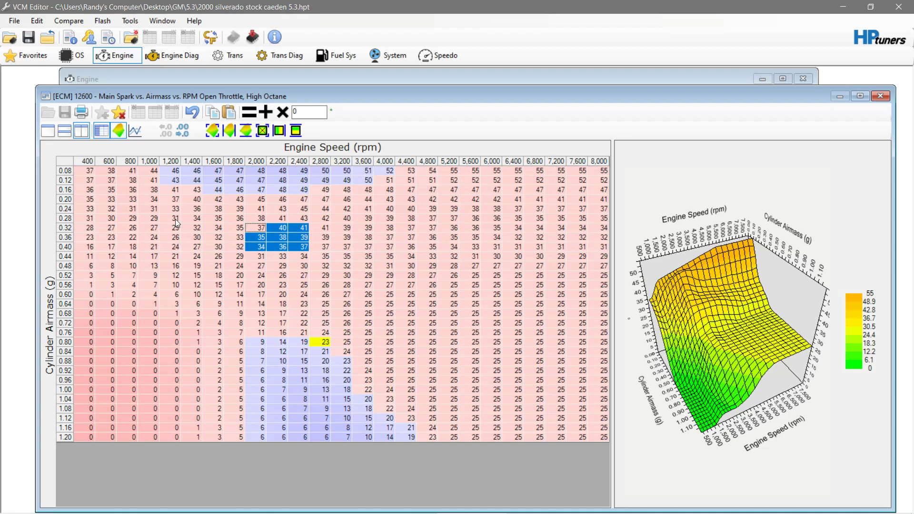
{"action": "left_click_drag", "start_coordinate": [172, 218], "coordinate": [334, 311]}
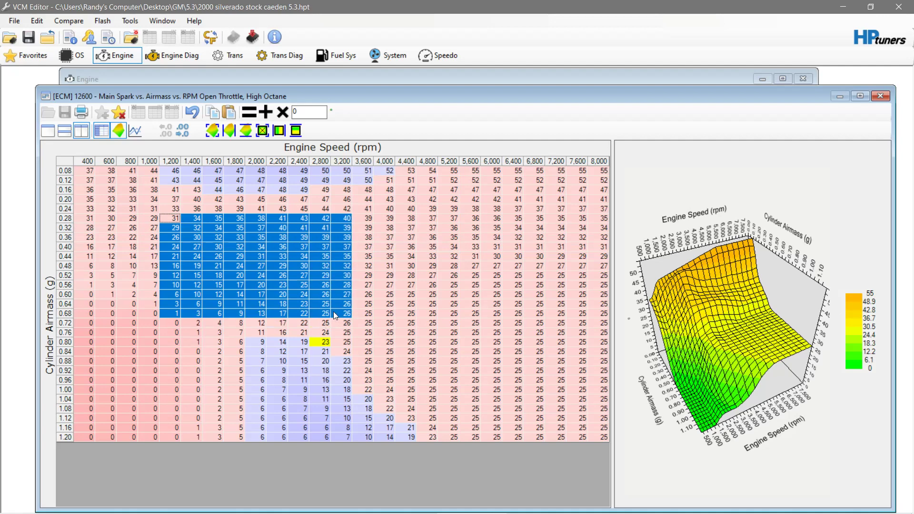
{"action": "left_click_drag", "start_coordinate": [336, 276], "coordinate": [602, 437]}
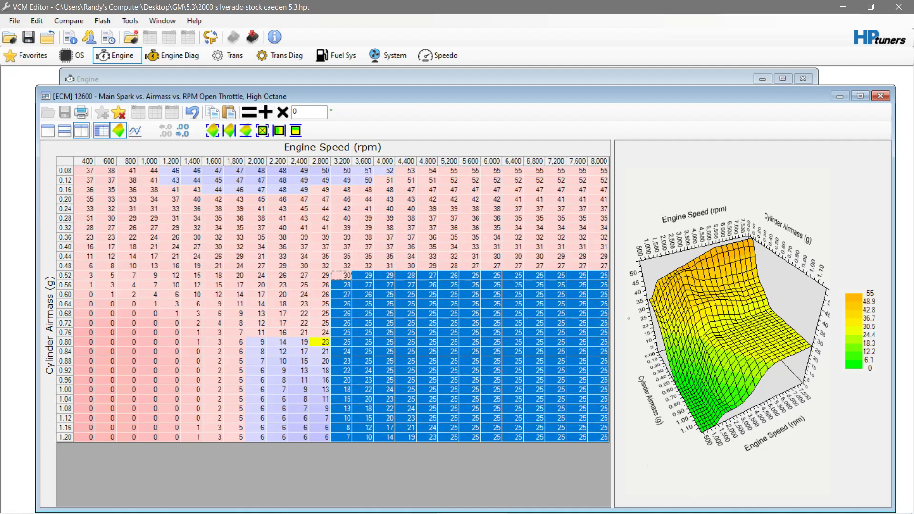
{"action": "mouse_move", "coordinate": [745, 506]}
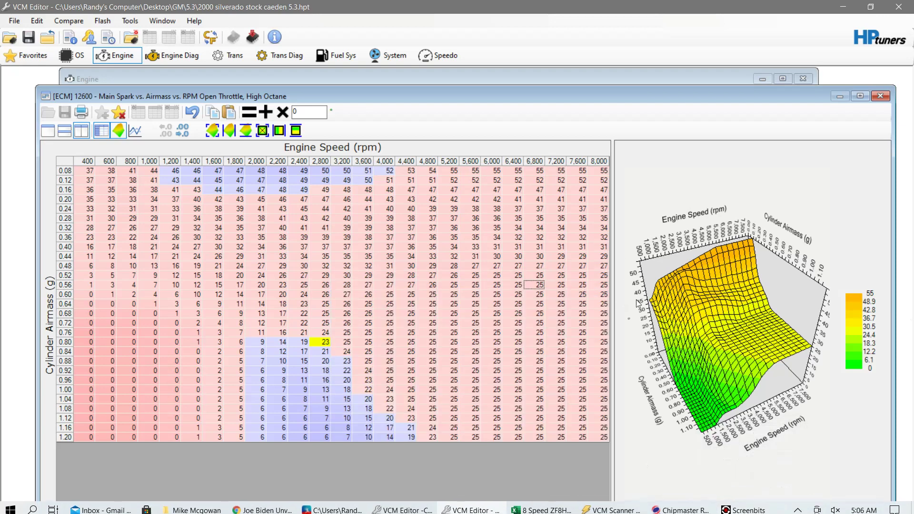
Rotate the 3D spark graph to inspect the surface from different angles.
{"action": "left_click", "coordinate": [668, 317]}
{"action": "left_click", "coordinate": [682, 267]}
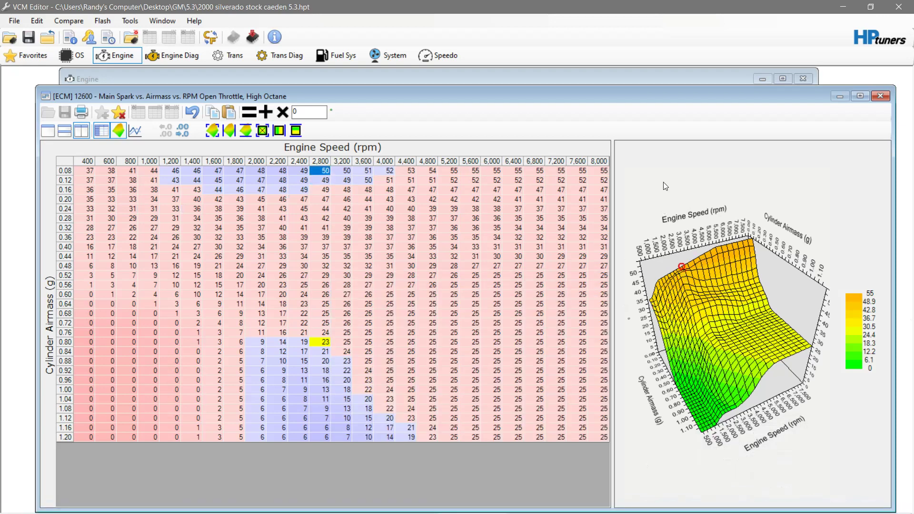
{"action": "left_click_drag", "start_coordinate": [679, 185], "coordinate": [777, 198]}
{"action": "left_click", "coordinate": [745, 302]}
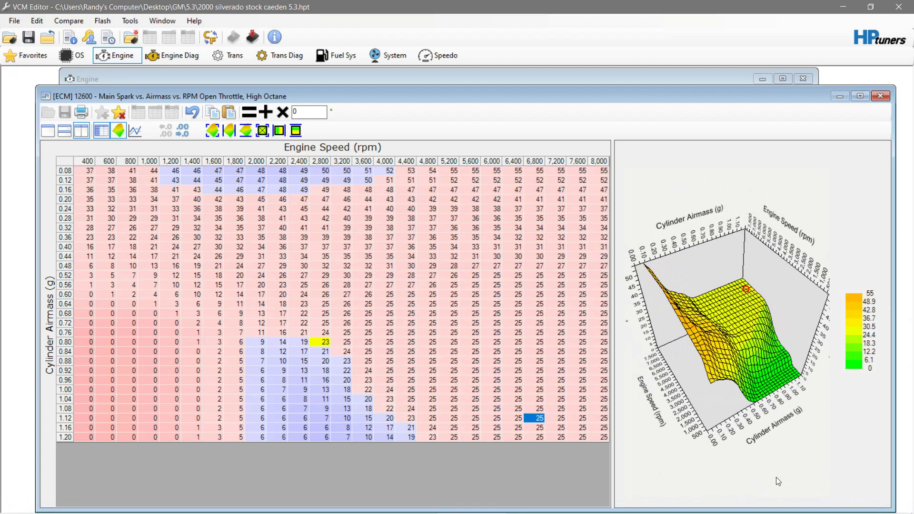
{"action": "left_click_drag", "start_coordinate": [817, 441], "coordinate": [653, 278]}
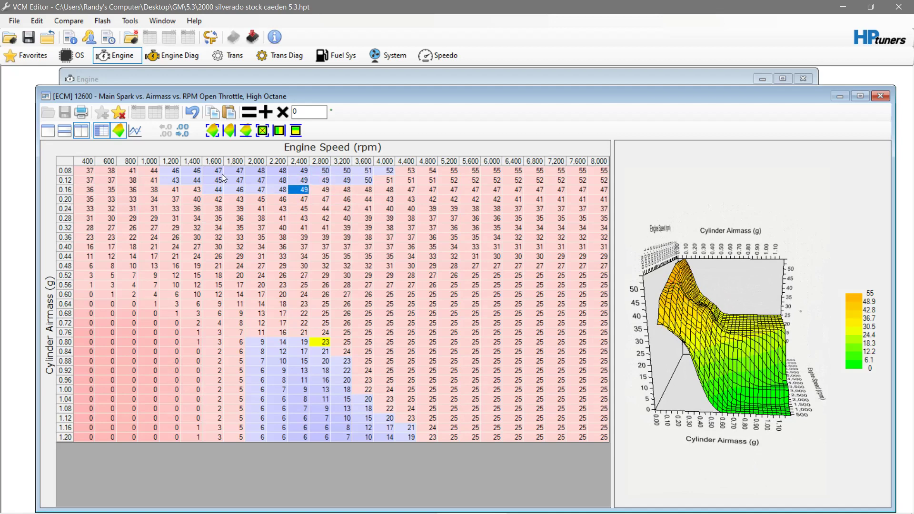
Inspect the 1,400–2,800 rpm low-airmass block, then switch to the VCM Scanner window.
{"action": "left_click_drag", "start_coordinate": [196, 172], "coordinate": [327, 237]}
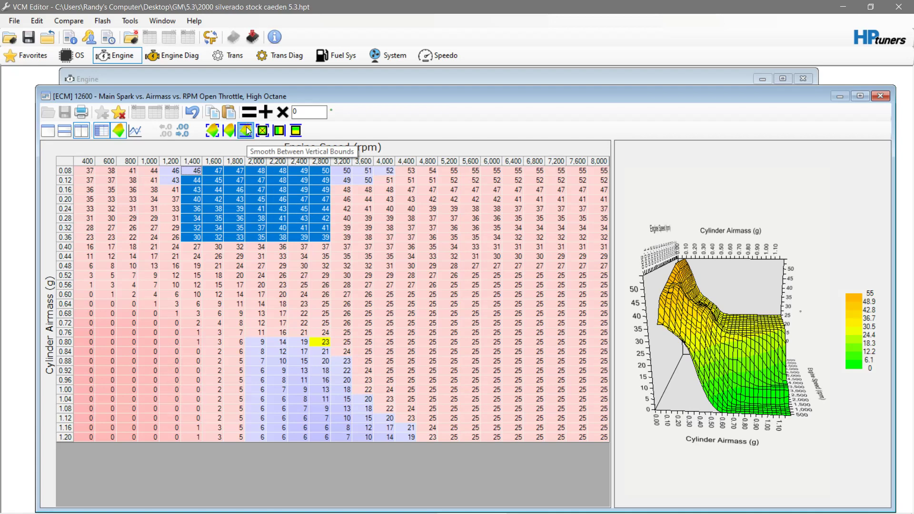
{"action": "left_click_drag", "start_coordinate": [196, 272], "coordinate": [325, 167]}
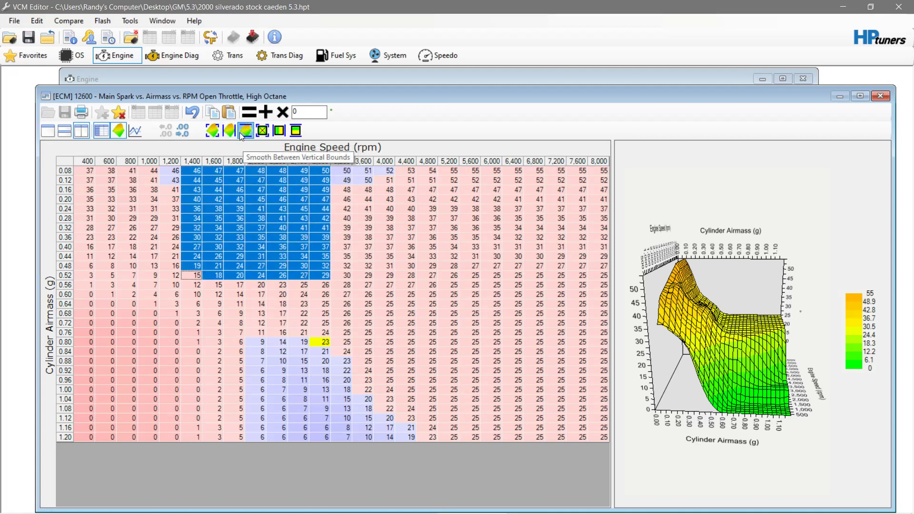
{"action": "left_click", "coordinate": [313, 238]}
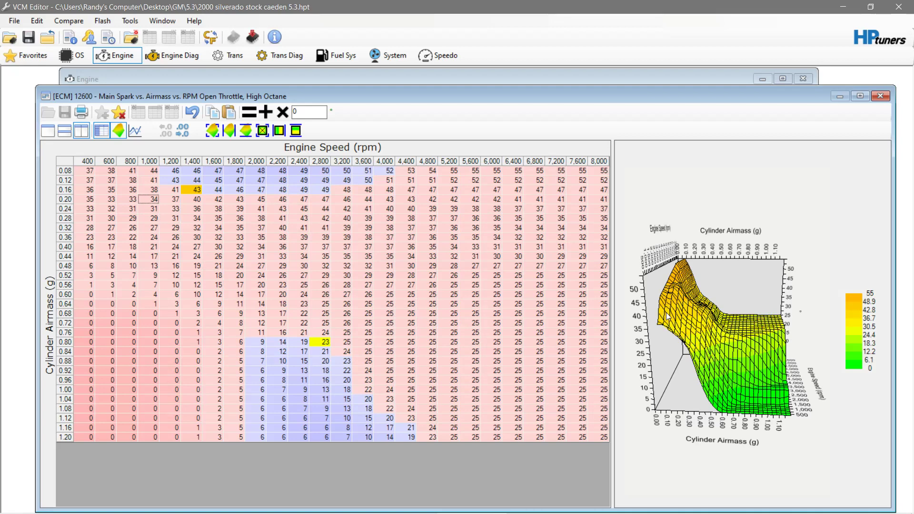
{"action": "left_click", "coordinate": [175, 275]}
{"action": "left_click", "coordinate": [589, 506]}
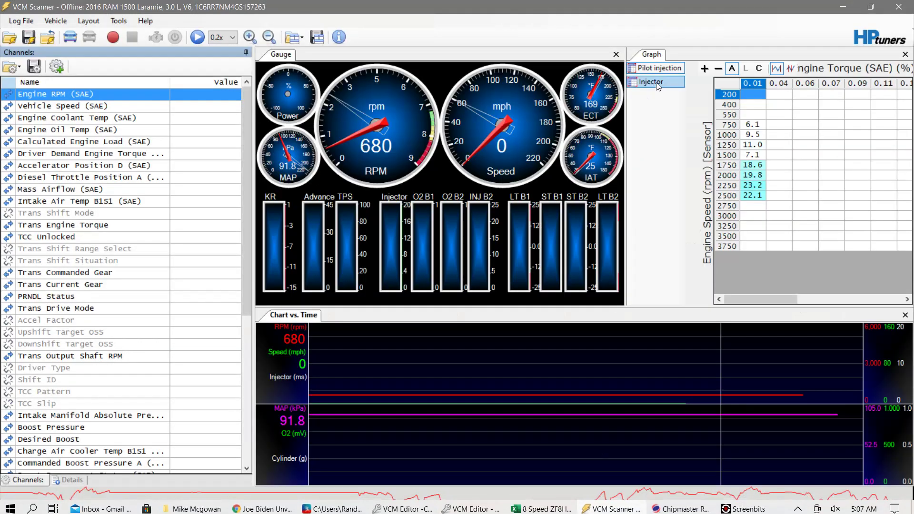
Add a new table to the graph layout in the Graph Display Layout Editor.
{"action": "right_click", "coordinate": [657, 83]}
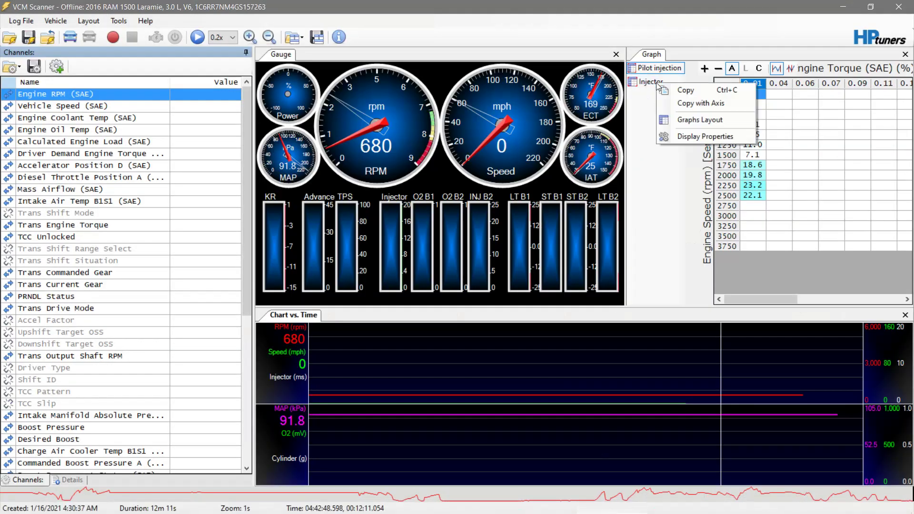
{"action": "left_click", "coordinate": [696, 120]}
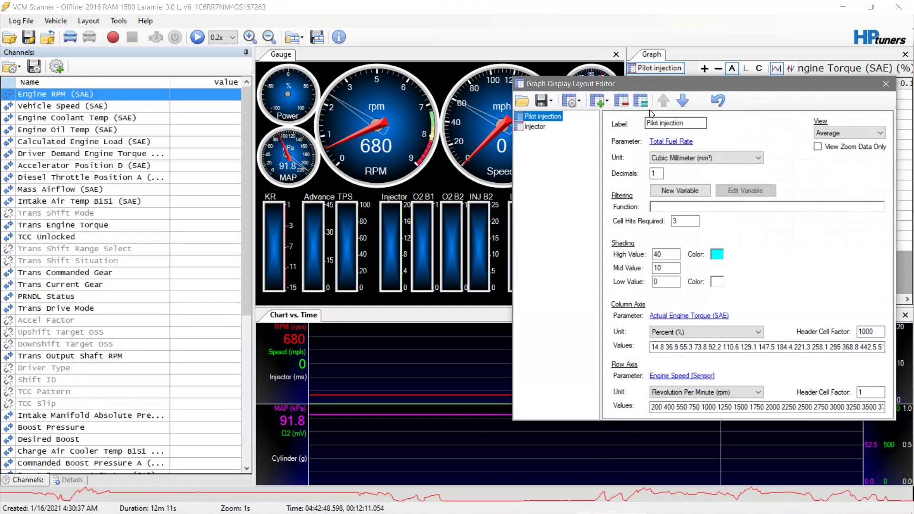
{"action": "left_click", "coordinate": [604, 103]}
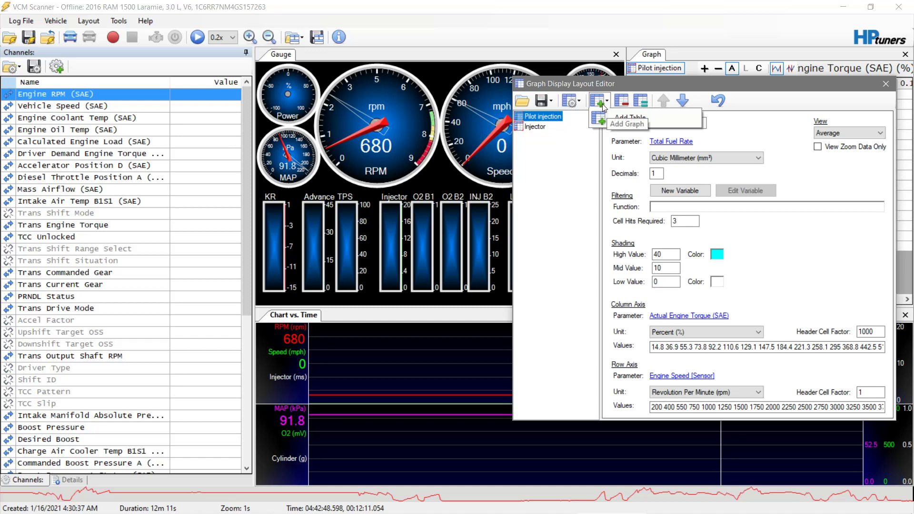
{"action": "left_click", "coordinate": [629, 118]}
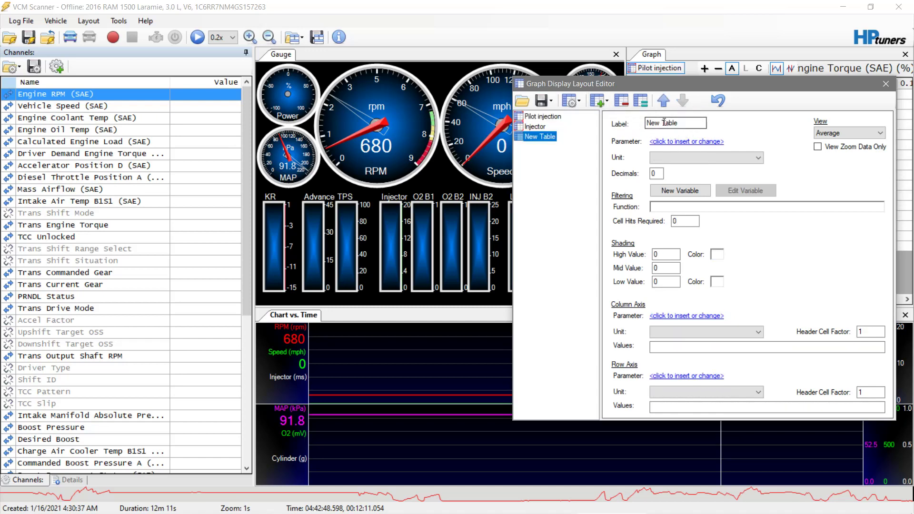
Set the table's parameter to Timing Advance (SAE), accepting the generic spark advance sensor.
{"action": "left_click", "coordinate": [679, 141]}
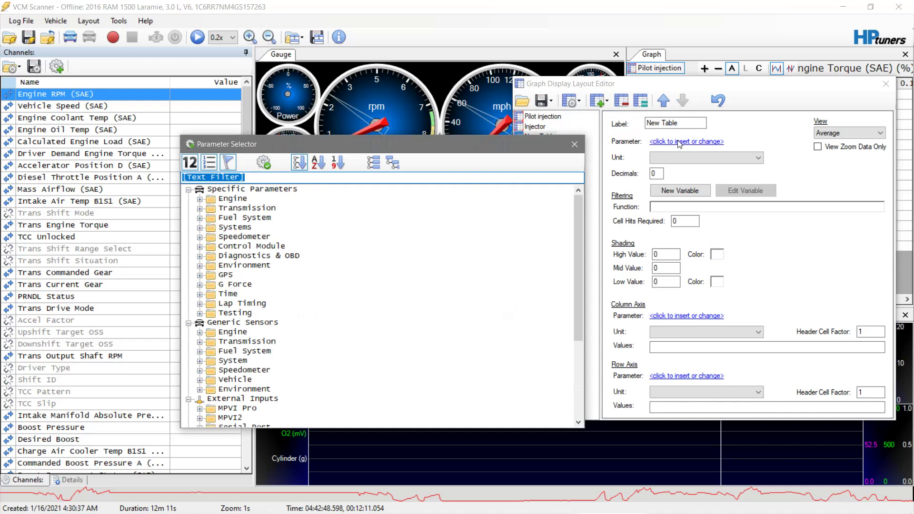
{"action": "type", "text": "sp"}
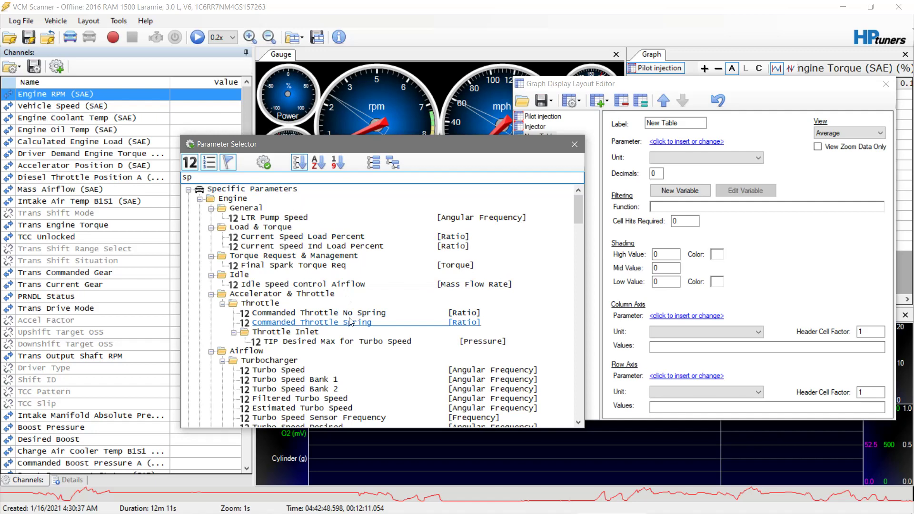
{"action": "key", "text": "BackSpace"}
{"action": "key", "text": "BackSpace"}
{"action": "type", "text": "timi"}
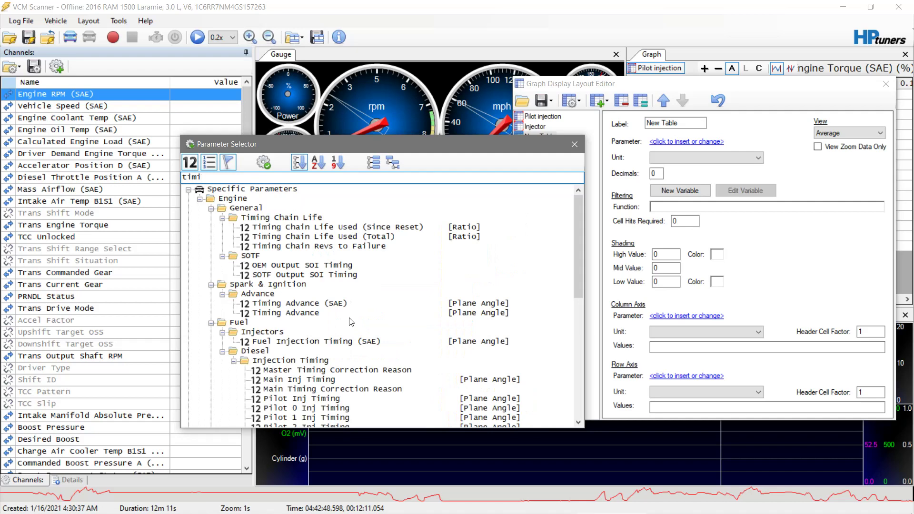
{"action": "double_click", "coordinate": [308, 308]}
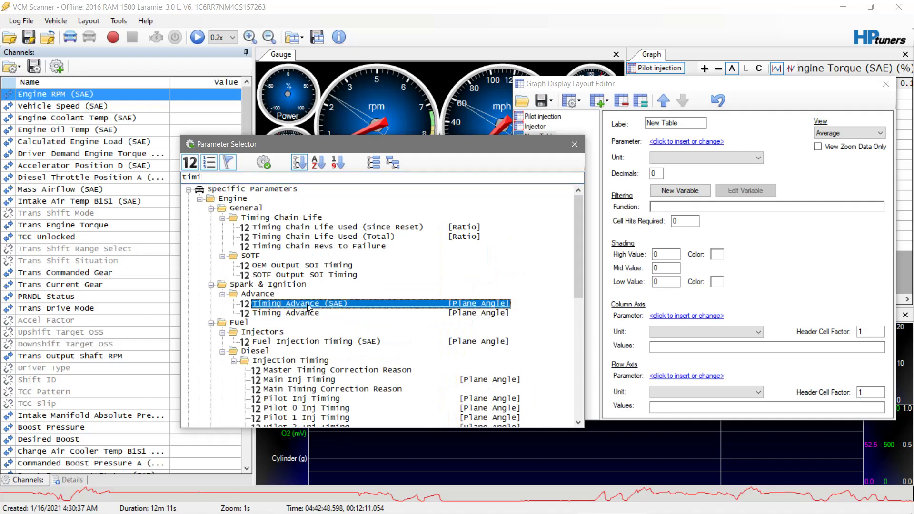
{"action": "left_click", "coordinate": [328, 402]}
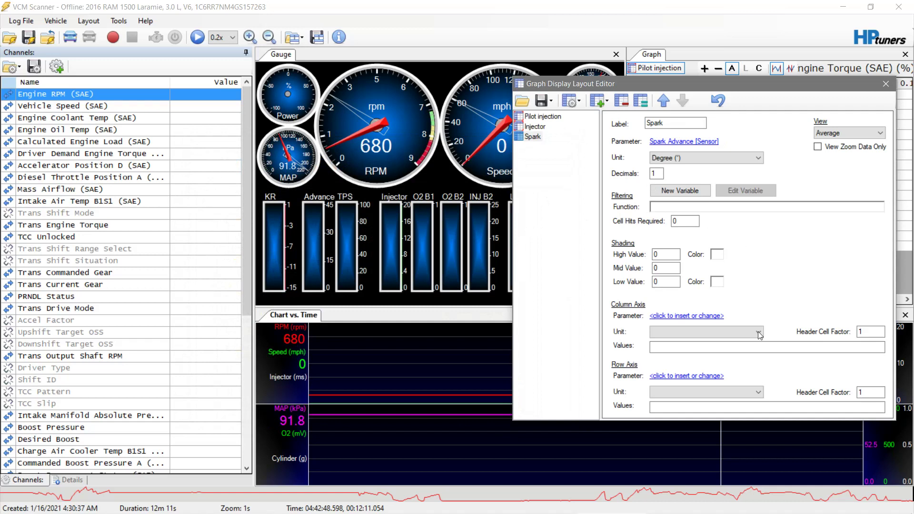
Check the Main Spark table in VCM Editor, then return to the layout editor.
{"action": "mouse_move", "coordinate": [681, 509]}
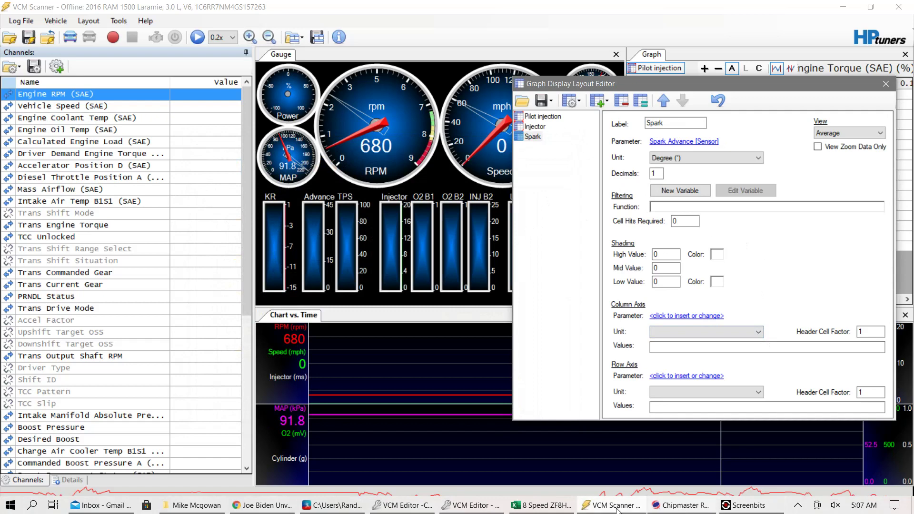
{"action": "left_click", "coordinate": [459, 508]}
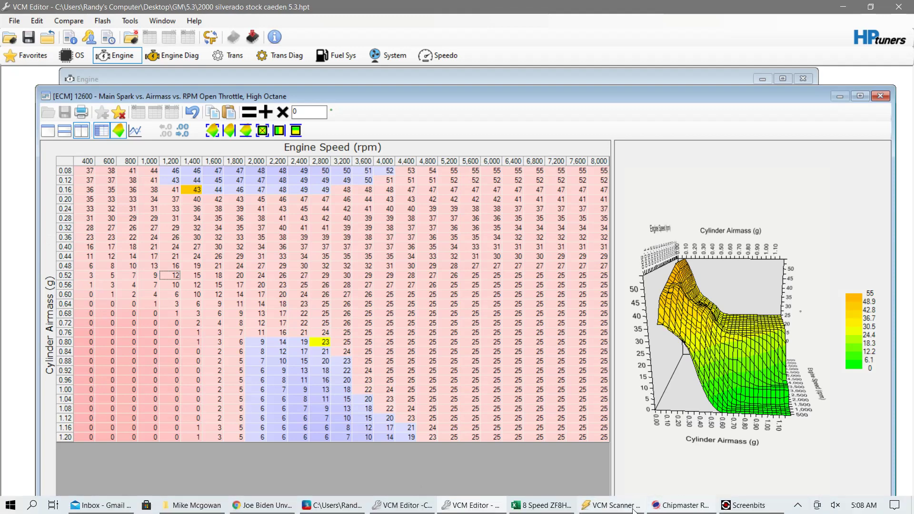
{"action": "left_click", "coordinate": [637, 509]}
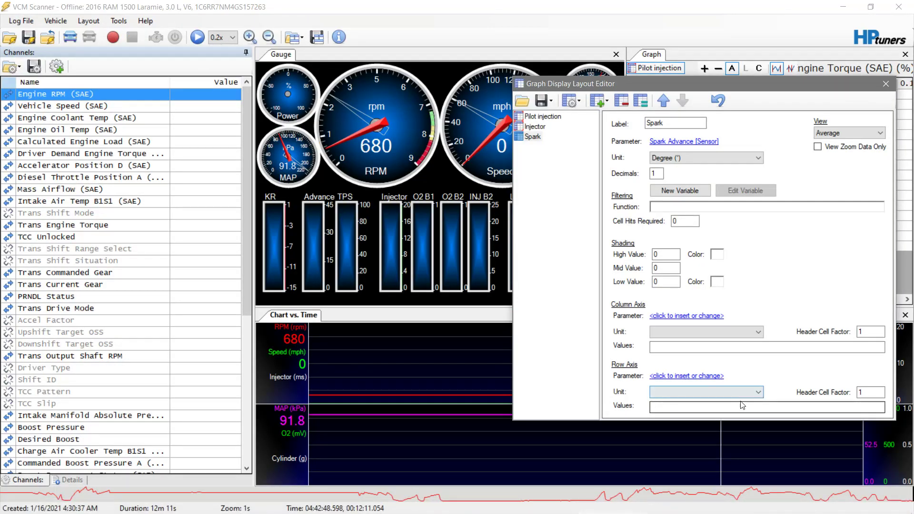
Choose Cylinder Airmass for the row axis via the 'airm' filter and accept the generic sensor.
{"action": "left_click", "coordinate": [686, 376]}
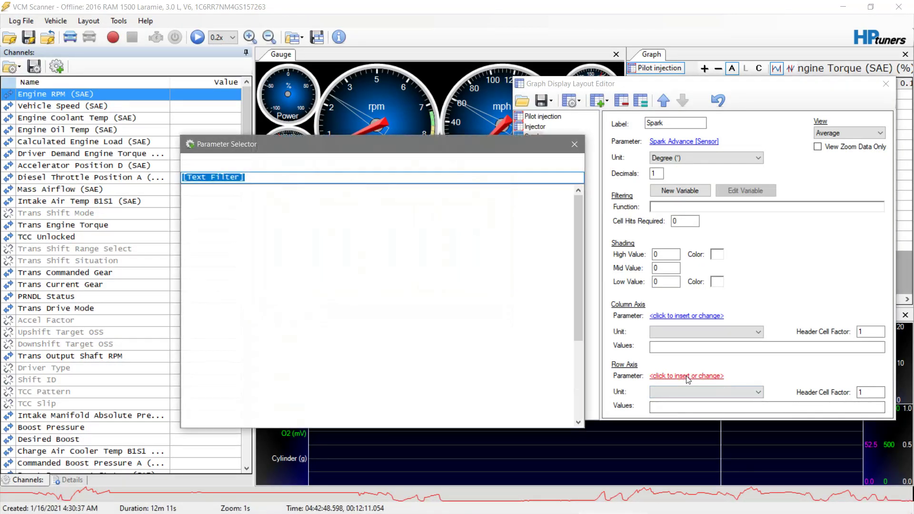
{"action": "type", "text": "cy"}
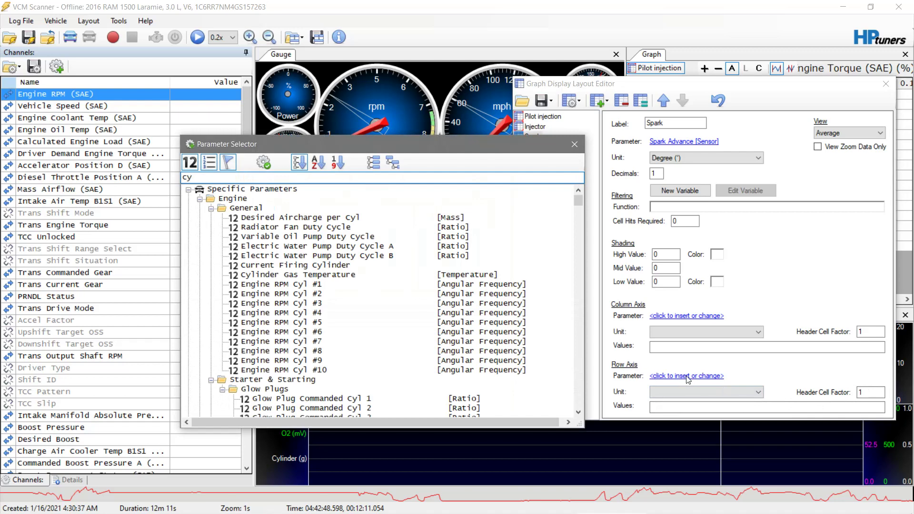
{"action": "key", "text": "BackSpace"}
{"action": "key", "text": "BackSpace"}
{"action": "type", "text": "ai"}
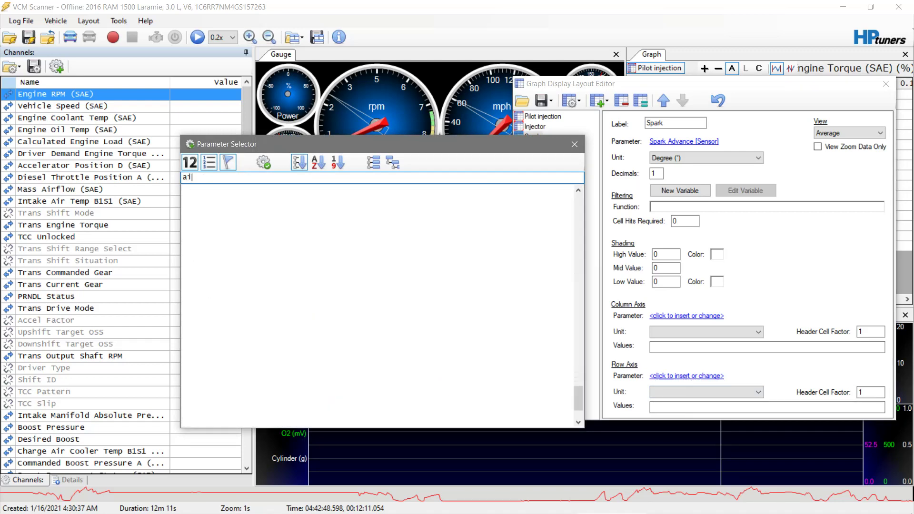
{"action": "type", "text": "r"}
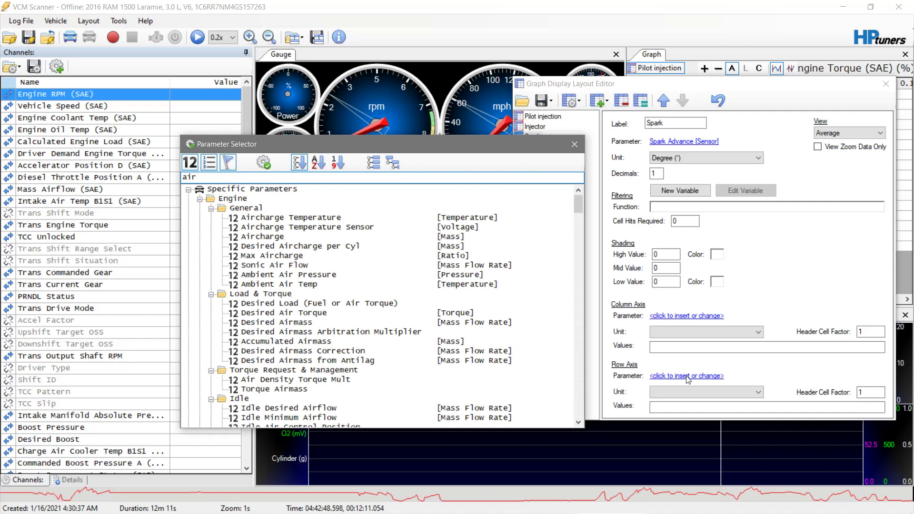
{"action": "type", "text": "m"}
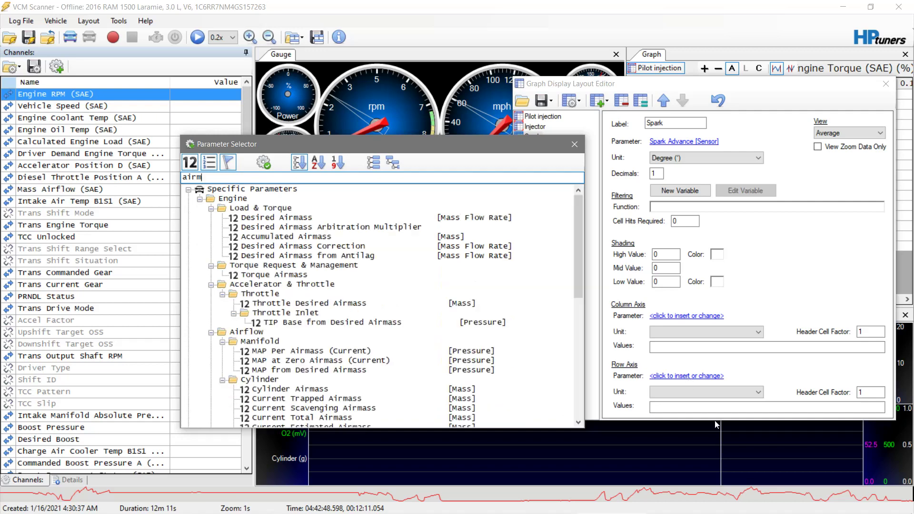
{"action": "scroll", "coordinate": [379, 306], "scroll_direction": "down", "scroll_amount": 2}
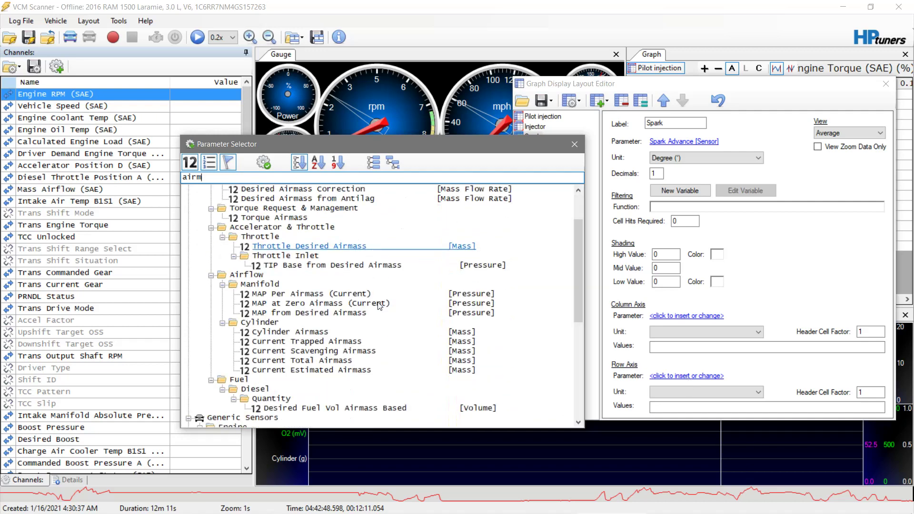
{"action": "double_click", "coordinate": [305, 332]}
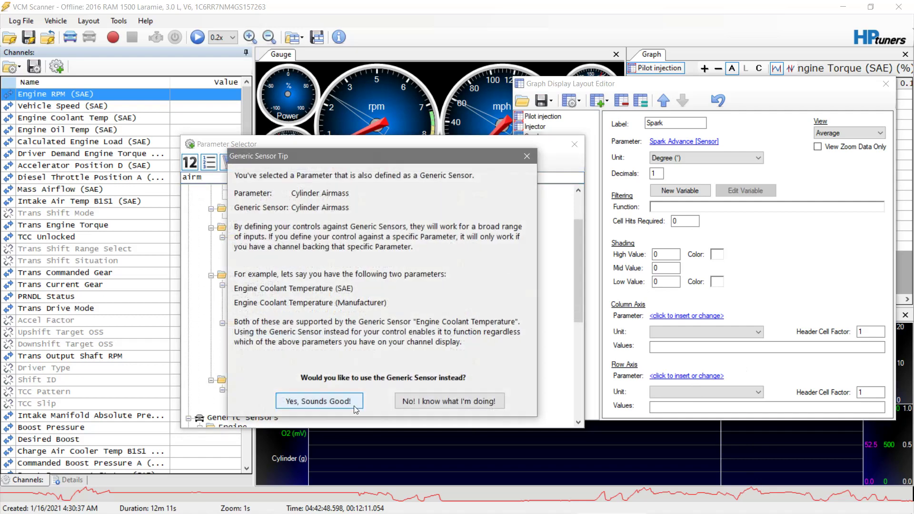
{"action": "left_click", "coordinate": [317, 401]}
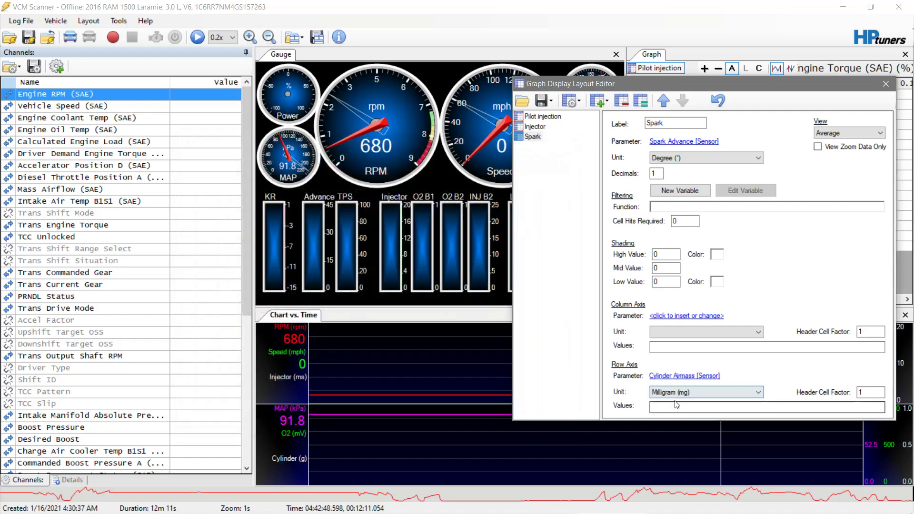
Copy the Main Spark table's airmass row-axis labels in VCM Editor.
{"action": "mouse_move", "coordinate": [556, 508]}
{"action": "left_click", "coordinate": [476, 506]}
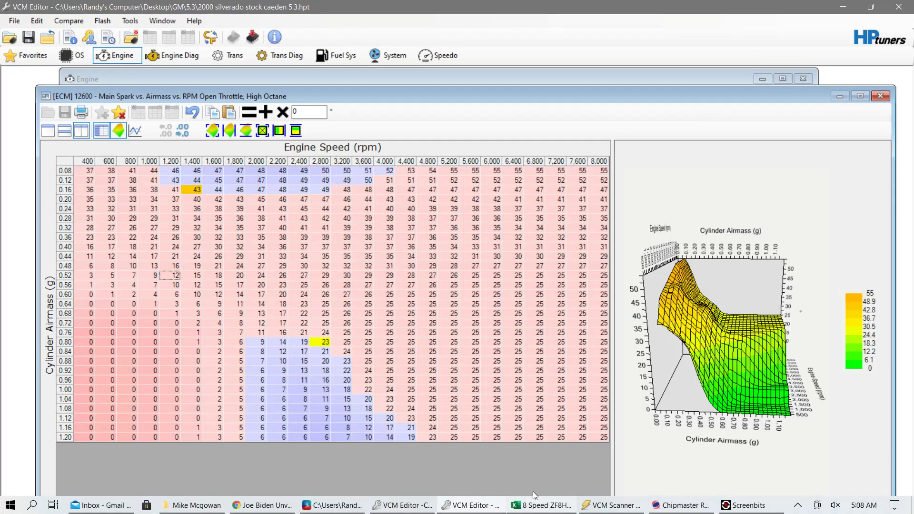
{"action": "left_click", "coordinate": [599, 505]}
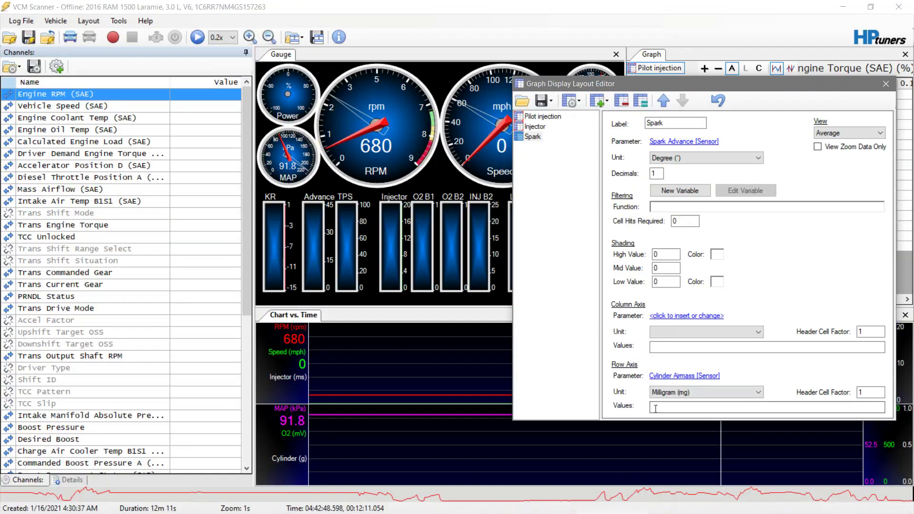
{"action": "mouse_move", "coordinate": [537, 512]}
{"action": "left_click", "coordinate": [471, 506]}
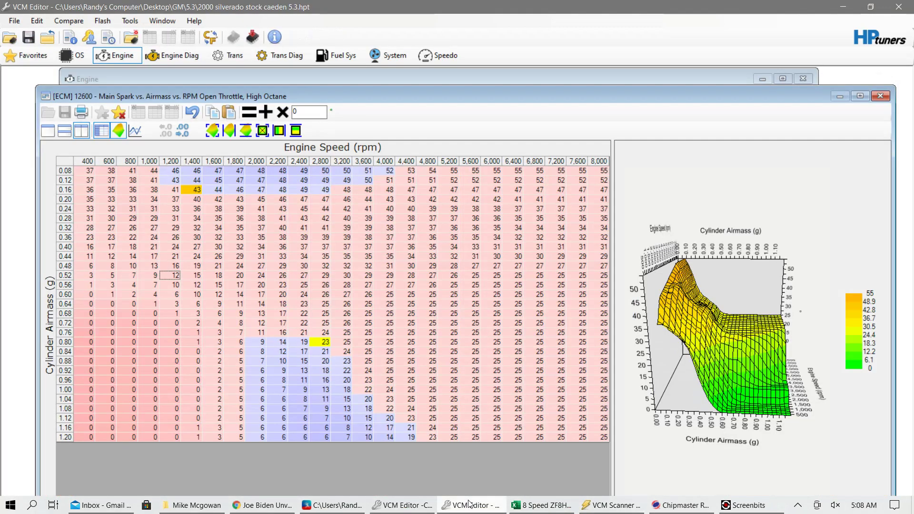
{"action": "right_click", "coordinate": [59, 356]}
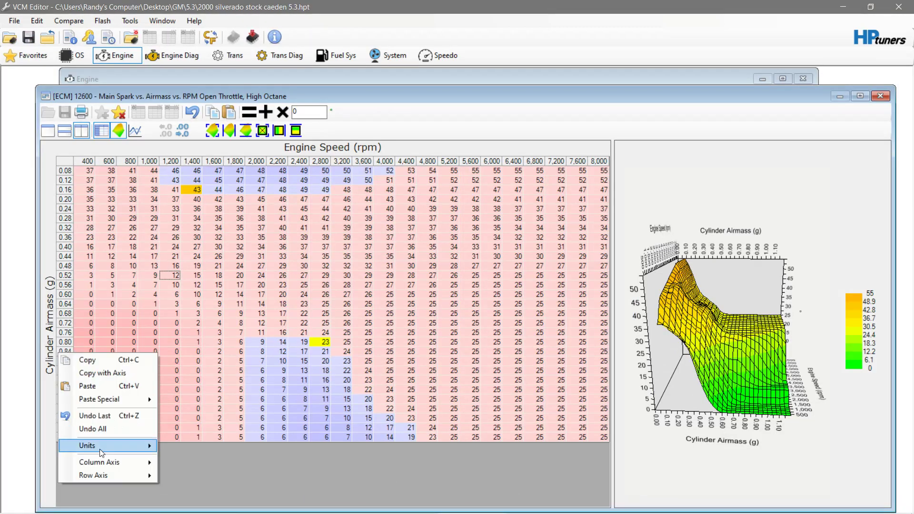
{"action": "mouse_move", "coordinate": [113, 481]}
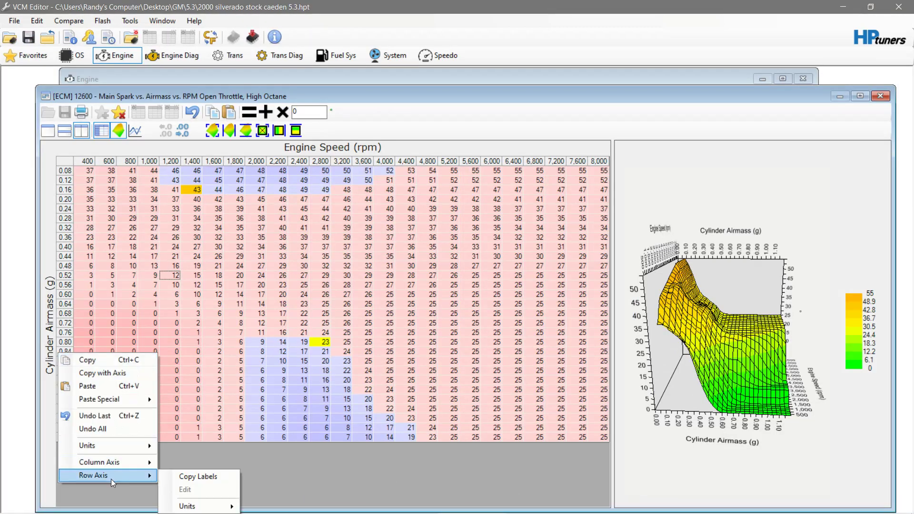
{"action": "left_click", "coordinate": [187, 477]}
Paste the airmass breakpoints into Row Axis Values and set the row unit to grams.
{"action": "mouse_move", "coordinate": [624, 512]}
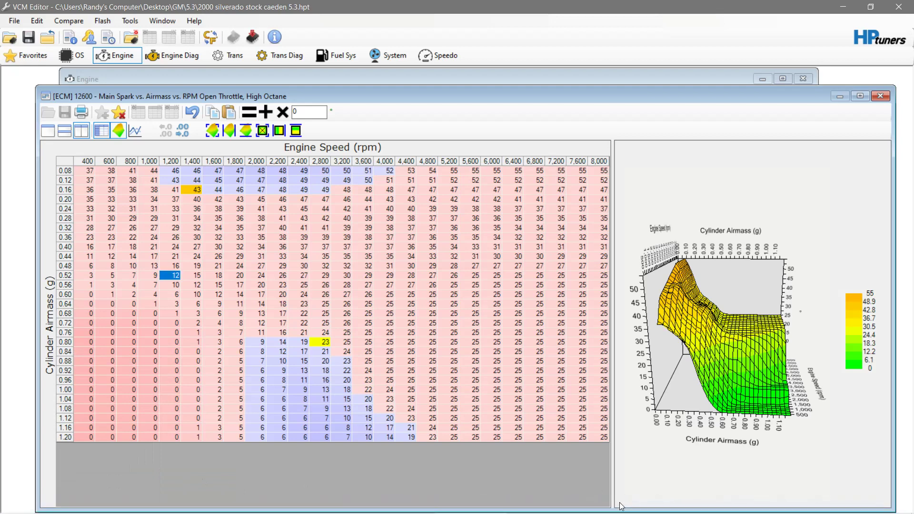
{"action": "left_click", "coordinate": [617, 509]}
{"action": "left_click", "coordinate": [685, 406]}
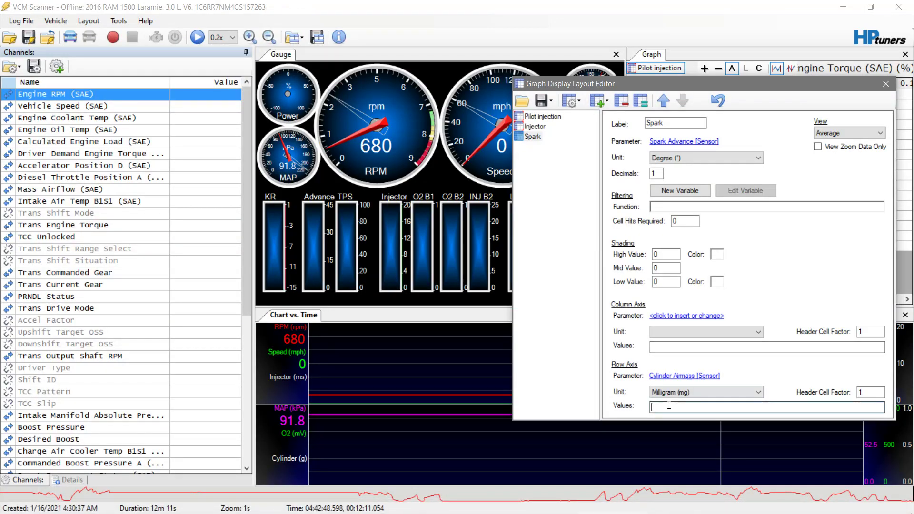
{"action": "right_click", "coordinate": [670, 407]}
{"action": "left_click", "coordinate": [577, 291]}
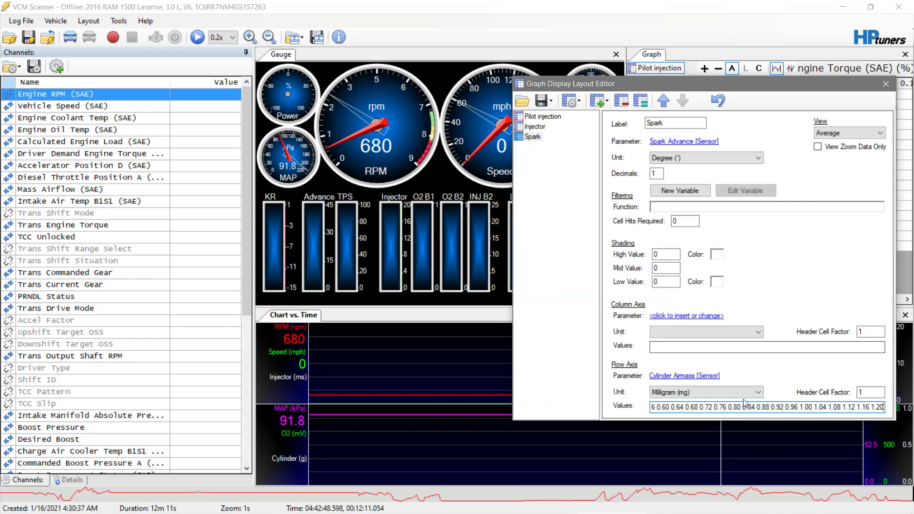
{"action": "left_click", "coordinate": [700, 392]}
{"action": "left_click", "coordinate": [686, 410]}
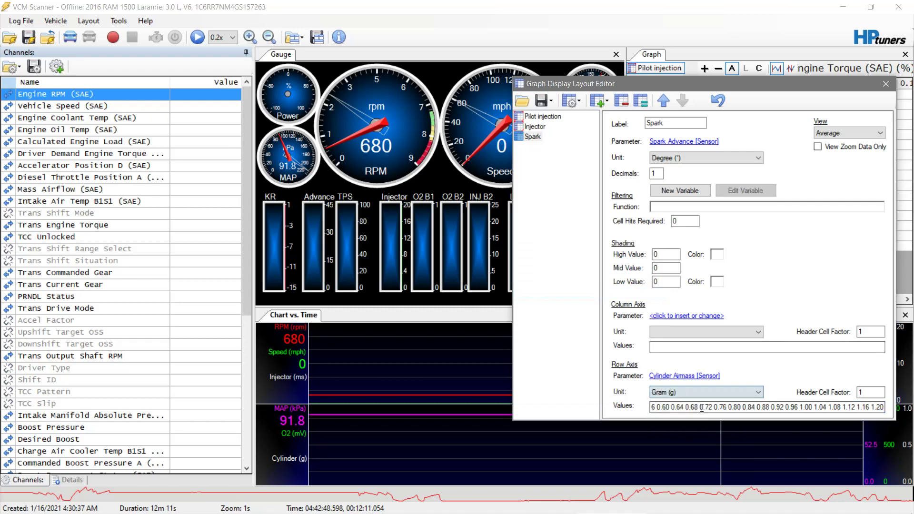
Set the column axis to Engine RPM (SAE) with the generic Engine Speed sensor.
{"action": "left_click", "coordinate": [686, 315]}
{"action": "type", "text": "rpm"}
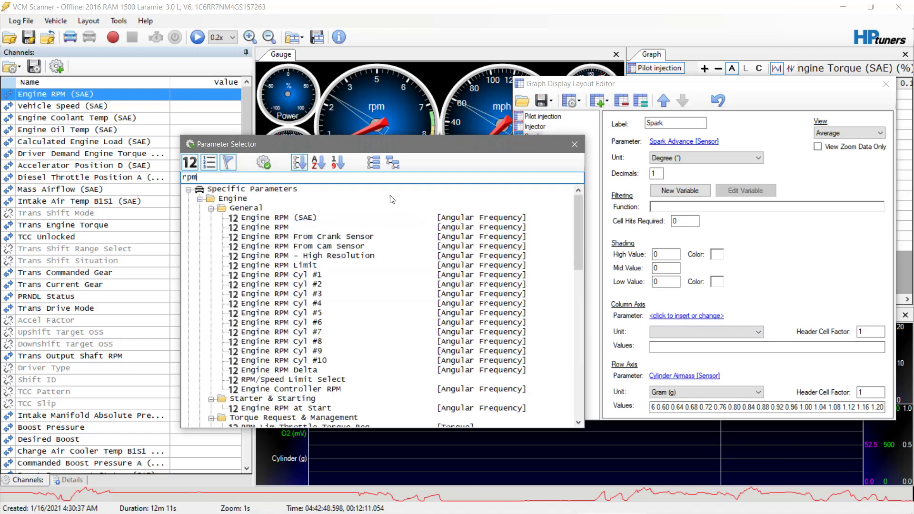
{"action": "double_click", "coordinate": [367, 219]}
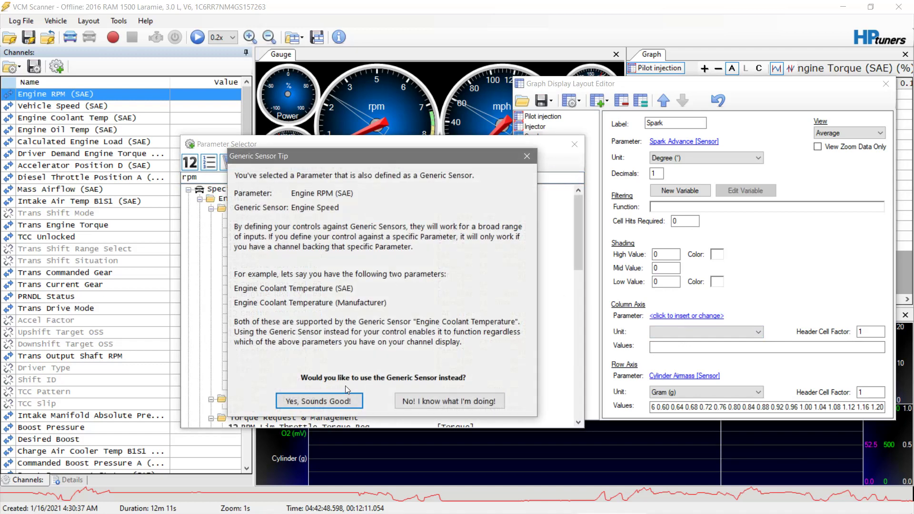
{"action": "left_click", "coordinate": [346, 399]}
{"action": "left_click", "coordinate": [664, 348]}
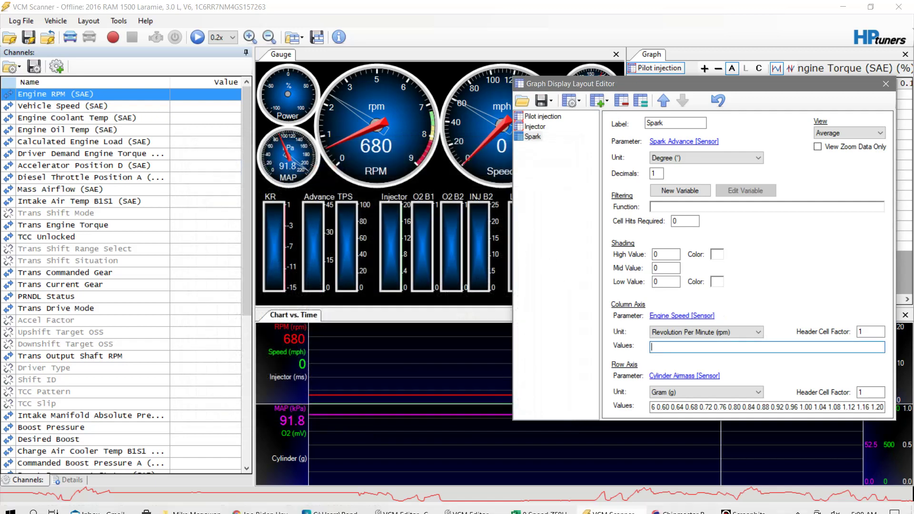
Copy the Main Spark table's RPM column-axis labels in VCM Editor.
{"action": "left_click", "coordinate": [470, 505]}
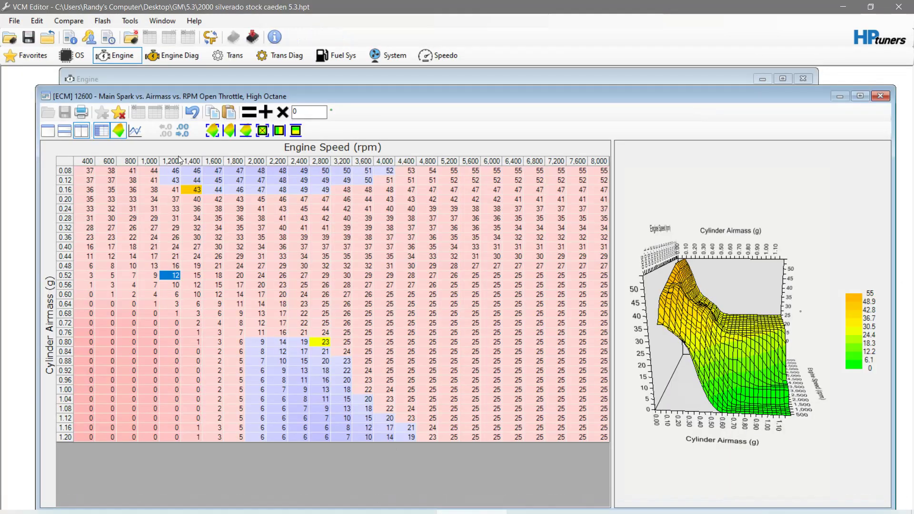
{"action": "right_click", "coordinate": [229, 164]}
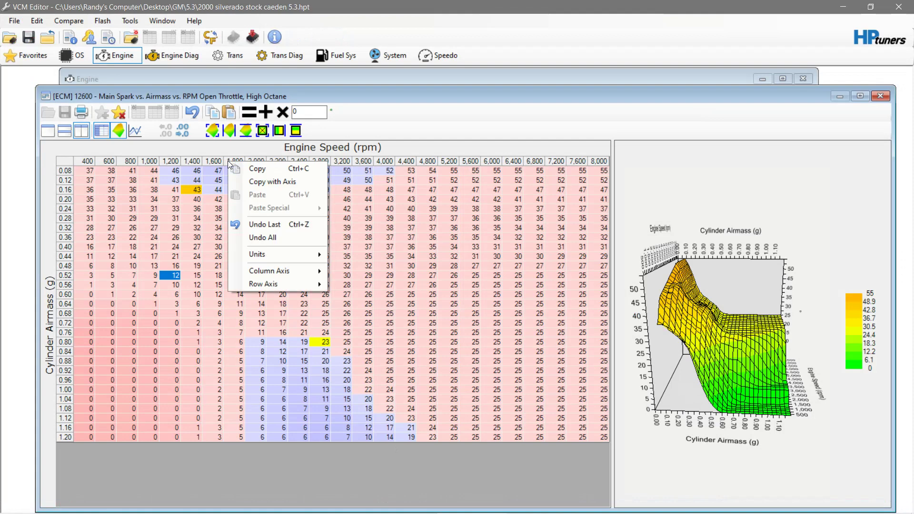
{"action": "mouse_move", "coordinate": [274, 269]}
{"action": "left_click", "coordinate": [364, 273]}
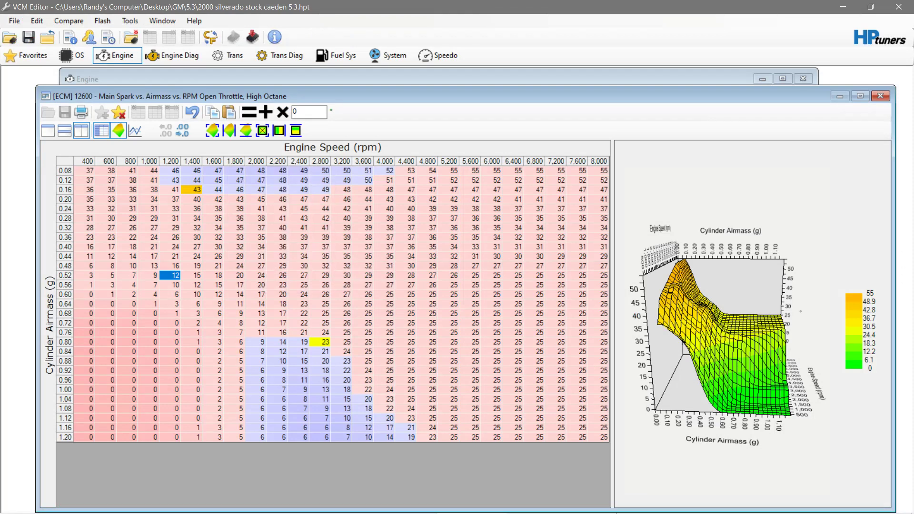
Paste the 400–8,000 rpm breakpoints into Column Axis Values, then close the editor and show the Spark table.
{"action": "left_click", "coordinate": [618, 510]}
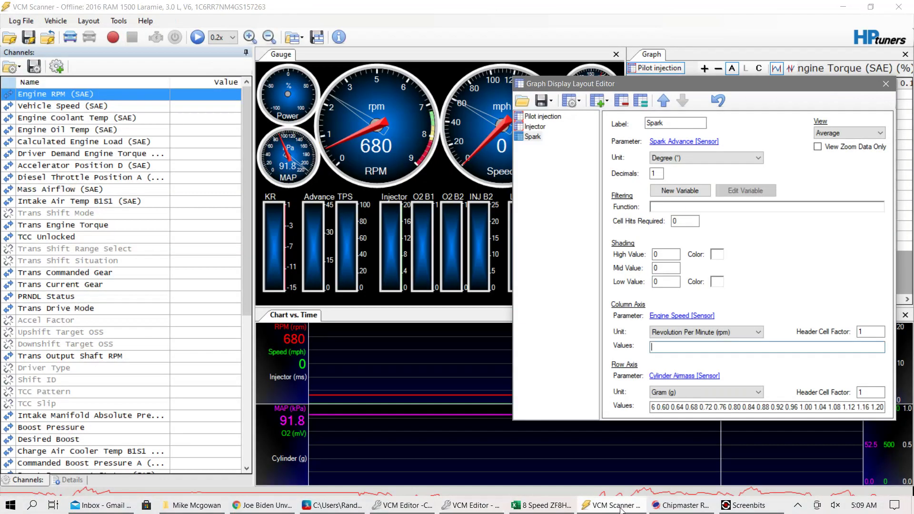
{"action": "right_click", "coordinate": [669, 347]}
{"action": "left_click", "coordinate": [576, 397]}
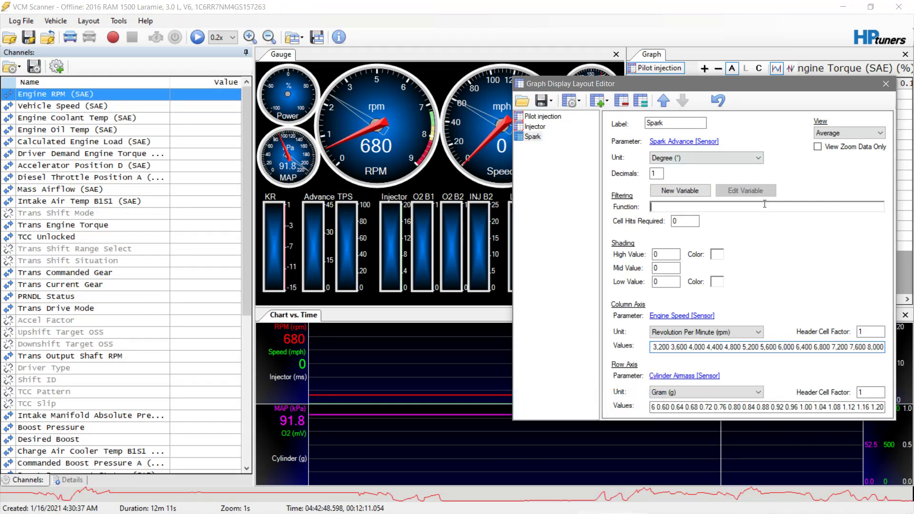
{"action": "left_click", "coordinate": [886, 83]}
{"action": "left_click", "coordinate": [649, 96]}
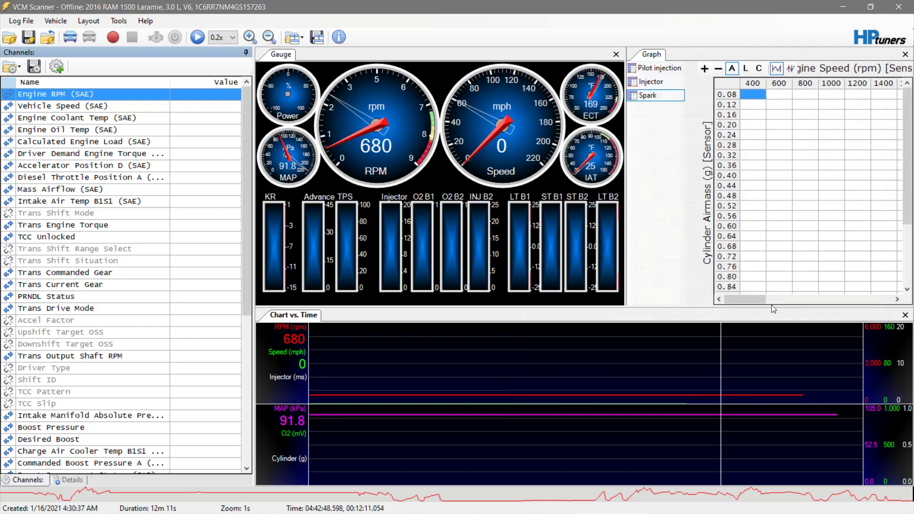
Return the table to its first cell and open the Spark graph's layout properties.
{"action": "left_click_drag", "start_coordinate": [753, 299], "coordinate": [841, 297]}
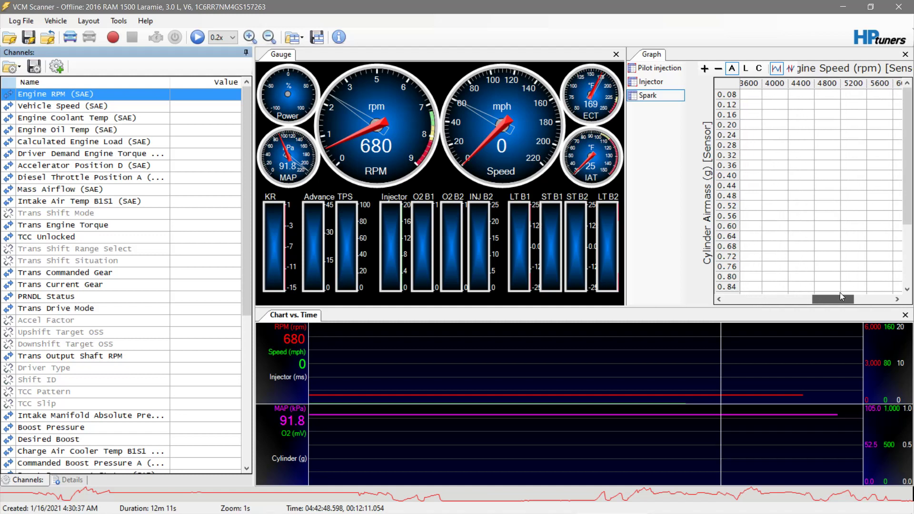
{"action": "key", "text": "ctrl+Home"}
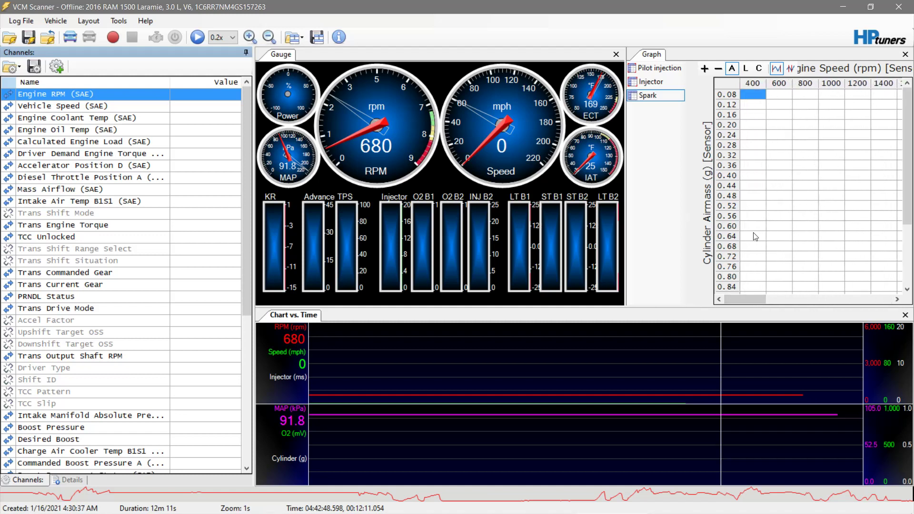
{"action": "right_click", "coordinate": [658, 94]}
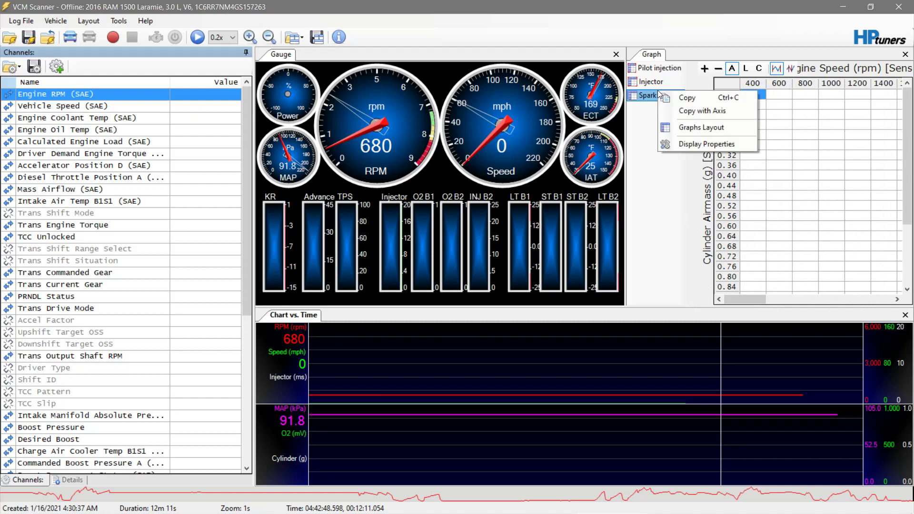
{"action": "left_click", "coordinate": [688, 128]}
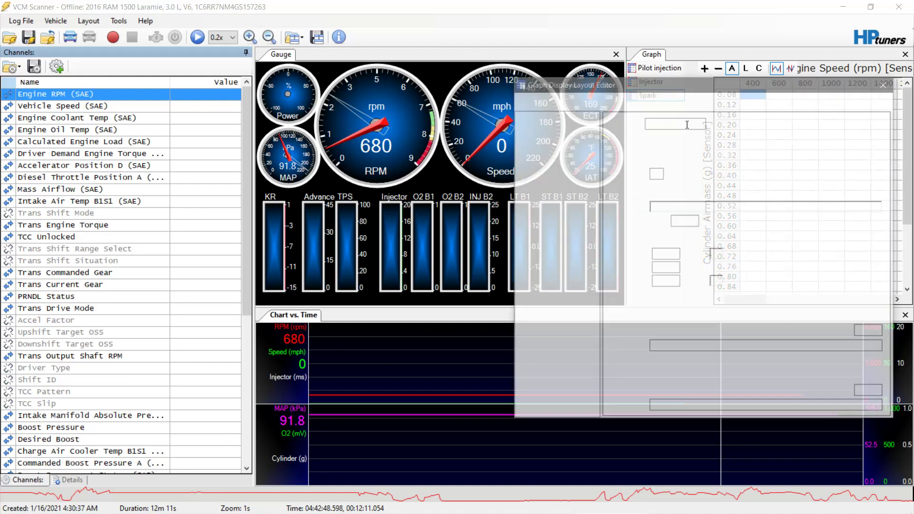
{"action": "left_click", "coordinate": [537, 137]}
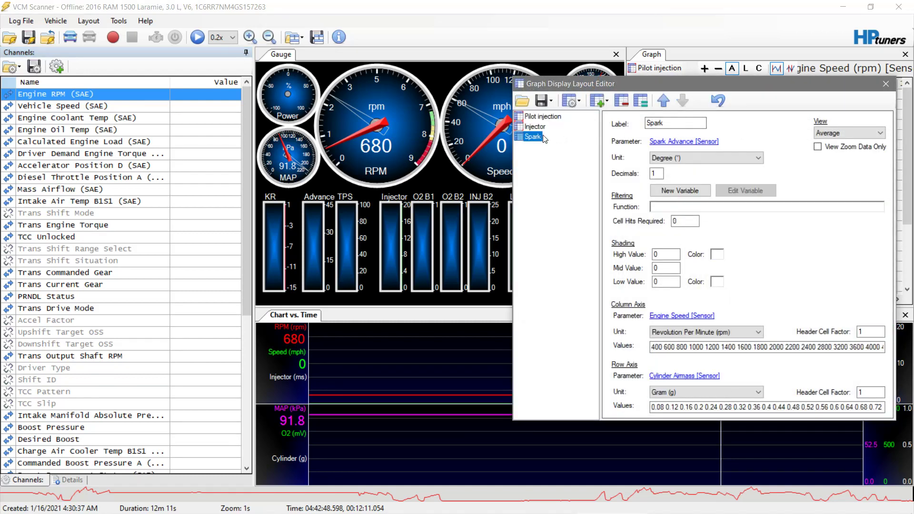
Change the graph parameter to the generic Spark Retard sensor via the 'ret' filter, then return to the VCM Editor.
{"action": "left_click", "coordinate": [688, 145]}
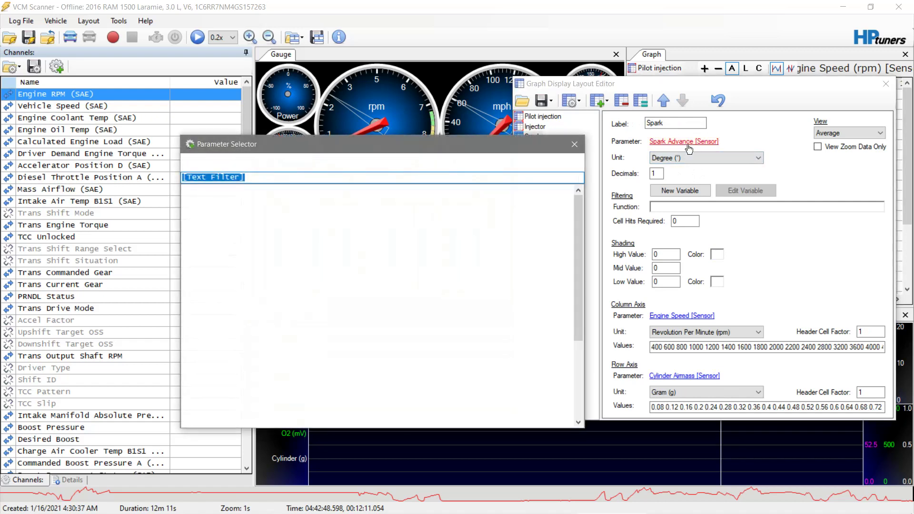
{"action": "type", "text": "ret"}
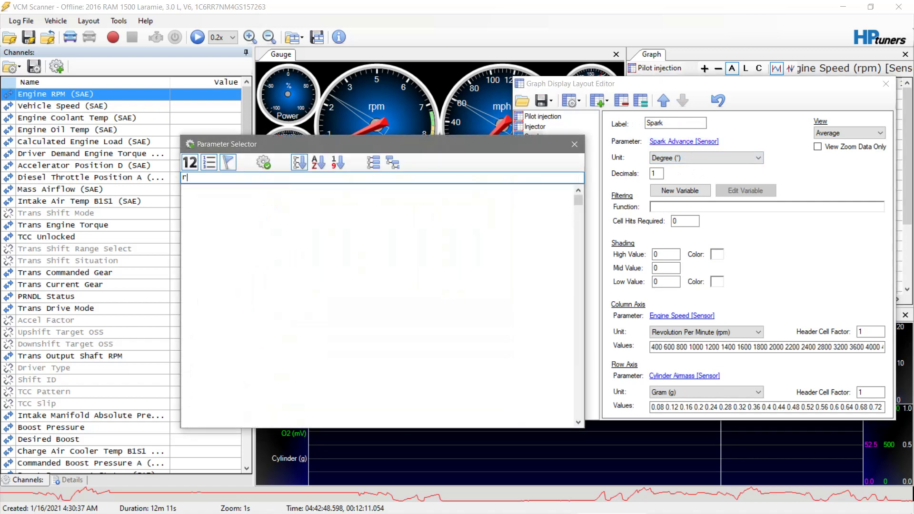
{"action": "key", "text": "Down"}
{"action": "key", "text": "Return"}
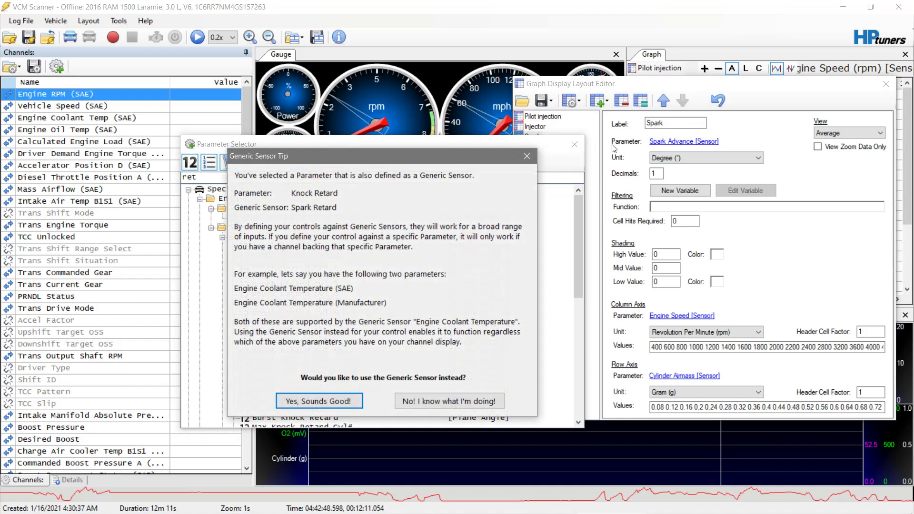
{"action": "left_click", "coordinate": [318, 400]}
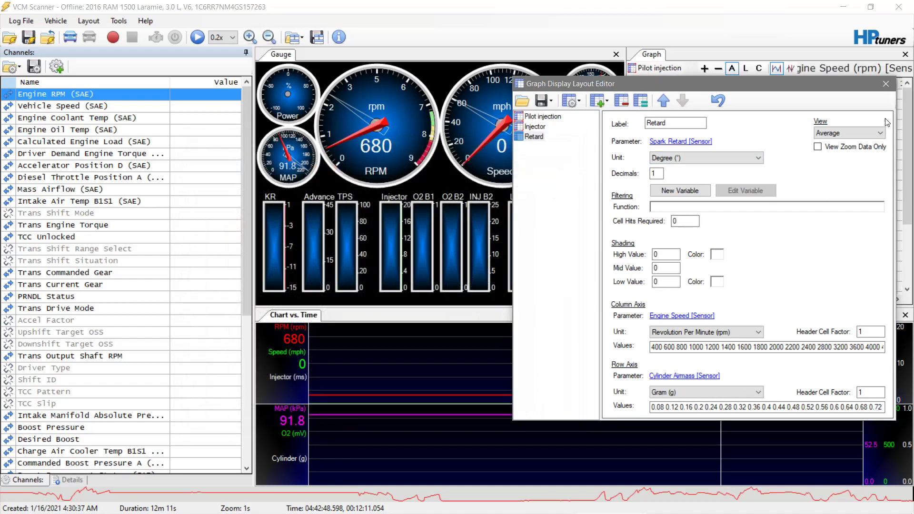
{"action": "left_click", "coordinate": [886, 84]}
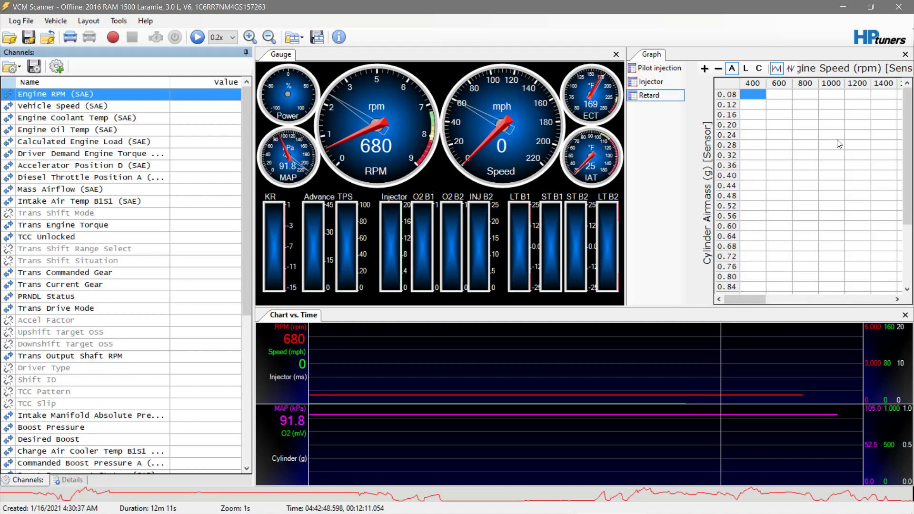
{"action": "mouse_move", "coordinate": [552, 510]}
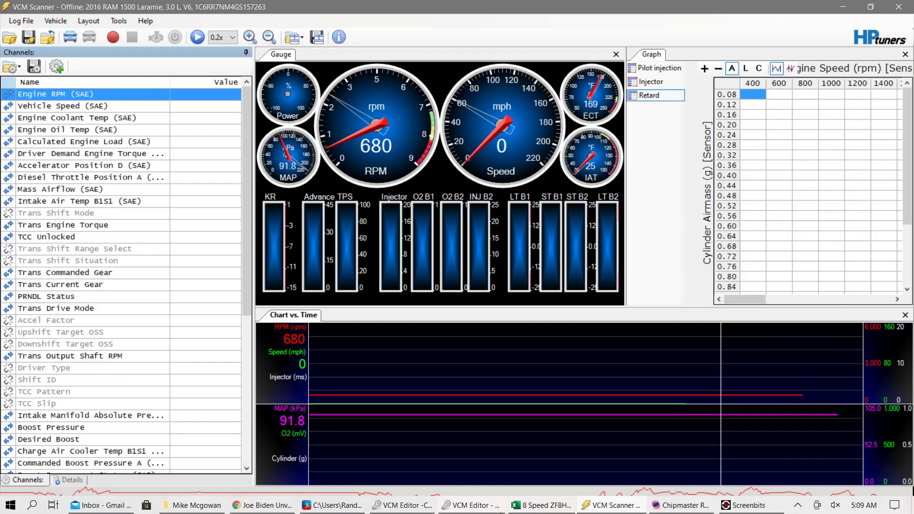
{"action": "left_click", "coordinate": [403, 505]}
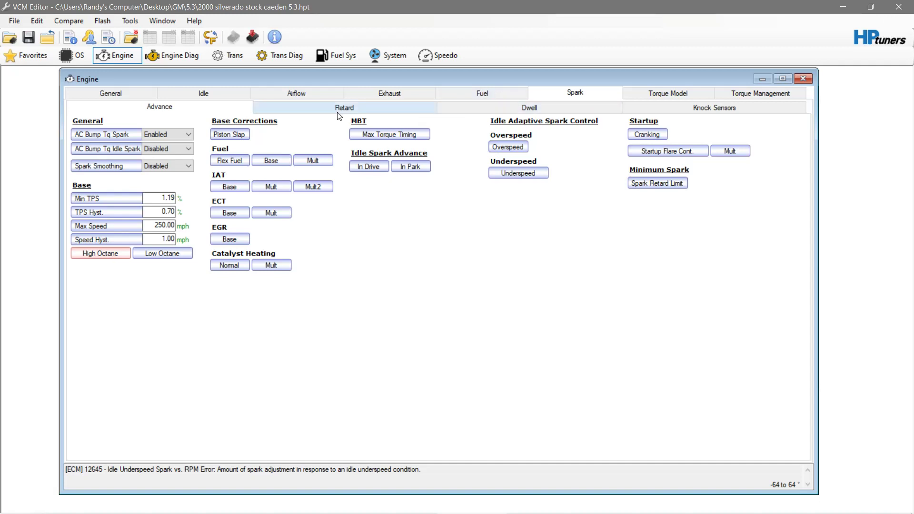
{"action": "left_click", "coordinate": [405, 106]}
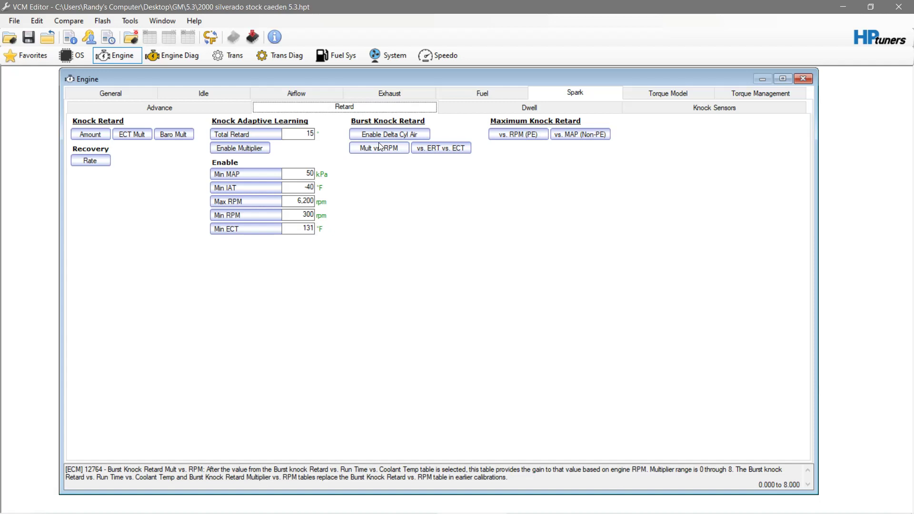
{"action": "mouse_move", "coordinate": [494, 513]}
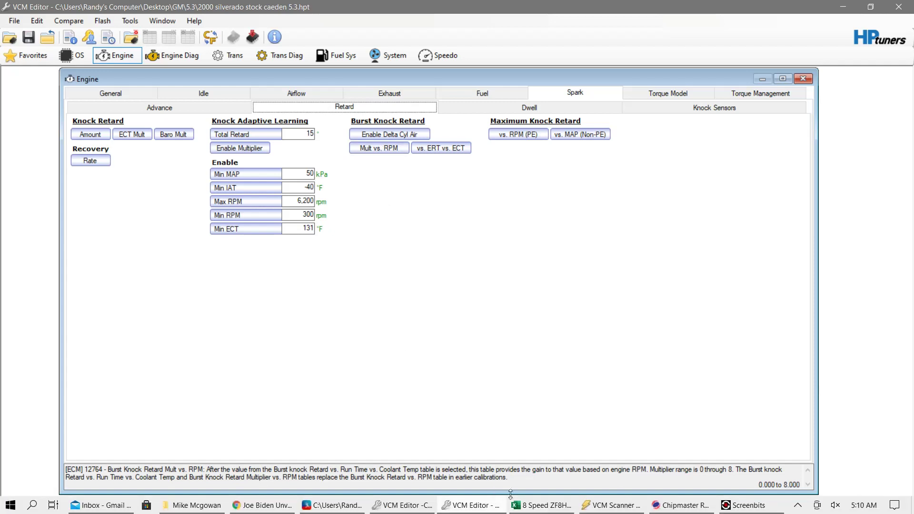
{"action": "left_click", "coordinate": [215, 106]}
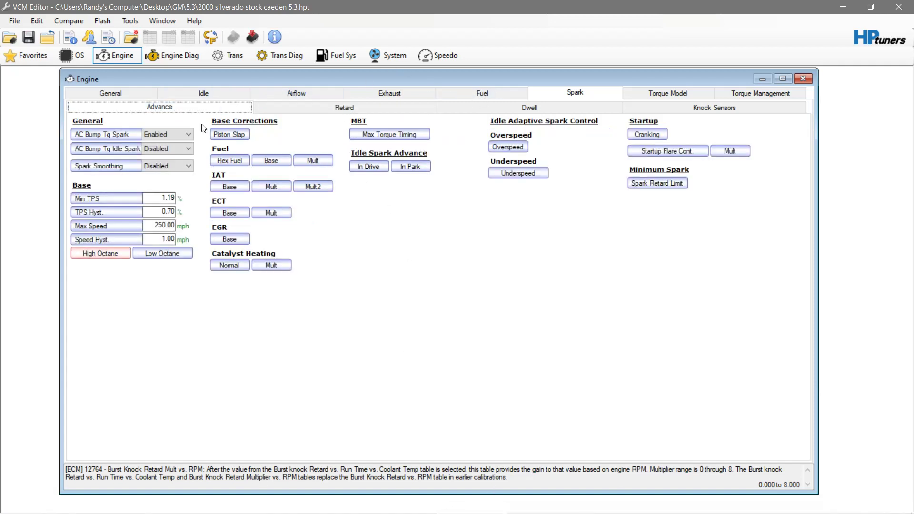
Open the High Octane Main Spark vs. Airmass vs. RPM table from the Spark Advance page.
{"action": "left_click", "coordinate": [107, 255]}
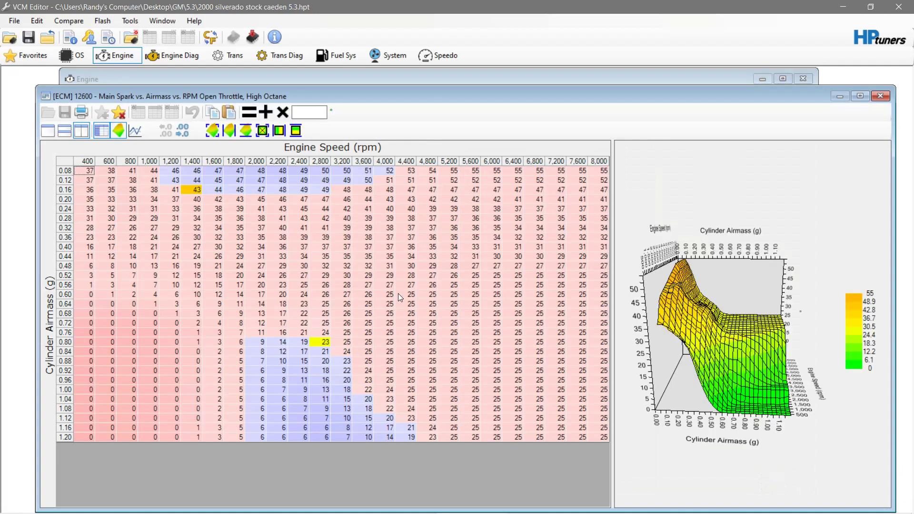